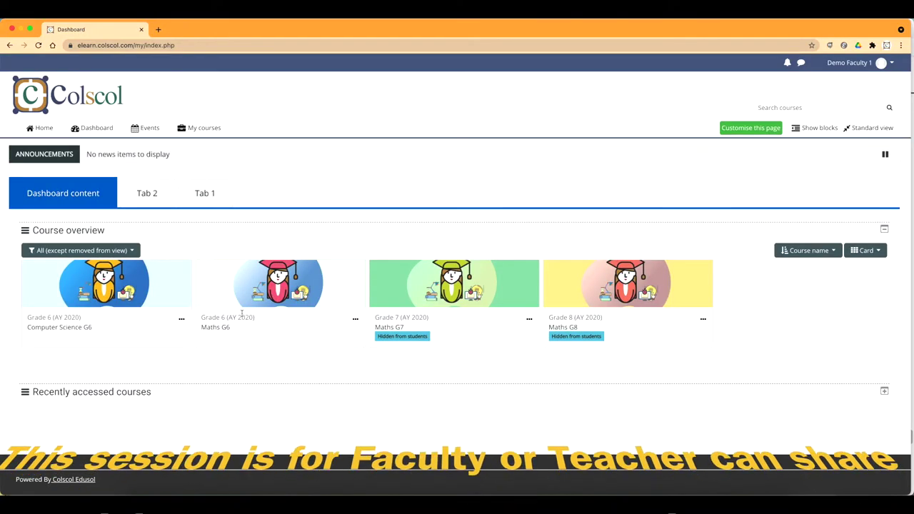
Open the Maths G6 course from the Dashboard and bring up its gear settings menu.
click(225, 331)
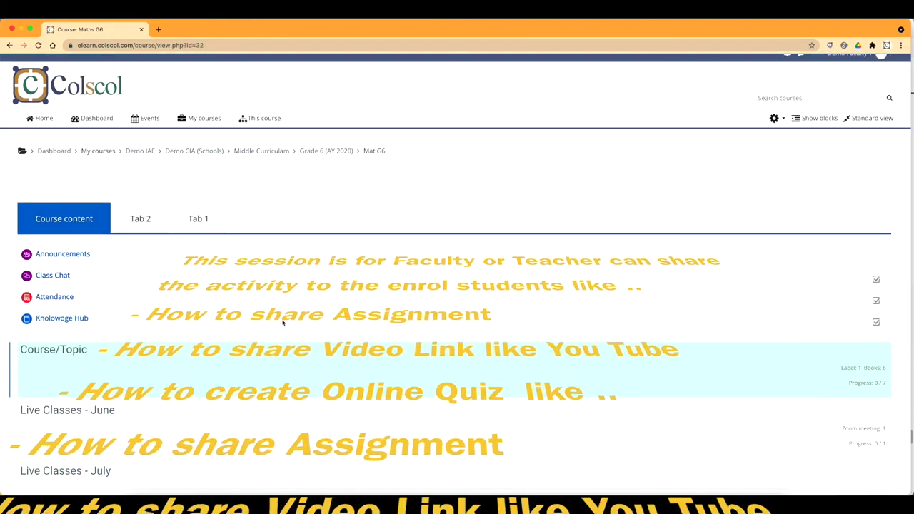
click(785, 119)
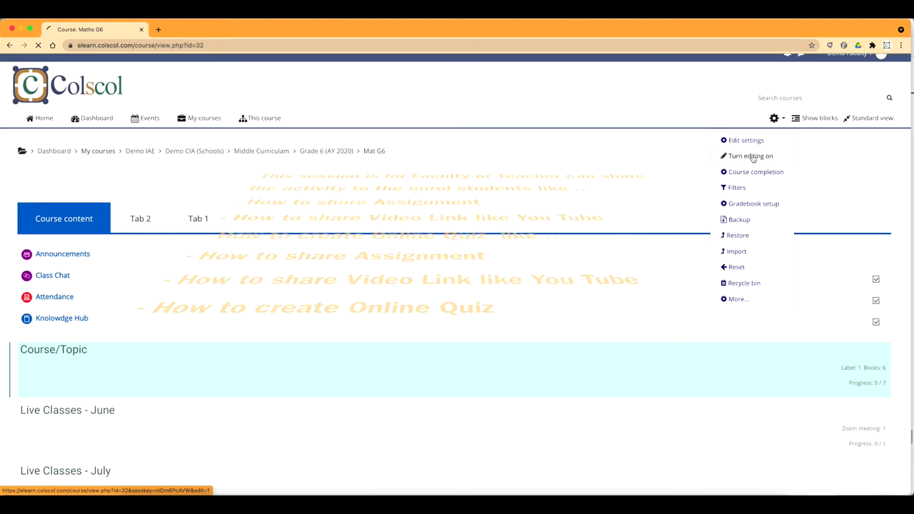
Turn editing on and start adding an Assignment to a course section.
click(751, 156)
scroll(595, 301, down, 1)
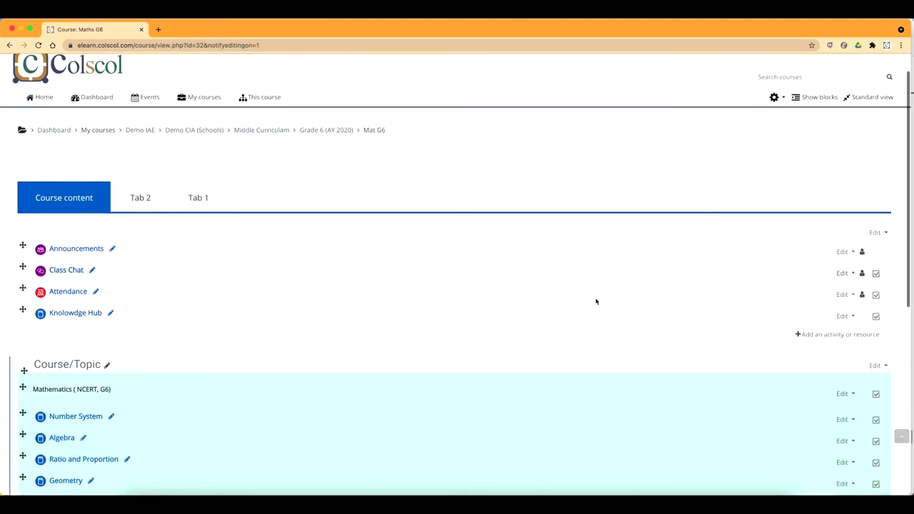
scroll(595, 302, down, 4)
scroll(595, 302, down, 2)
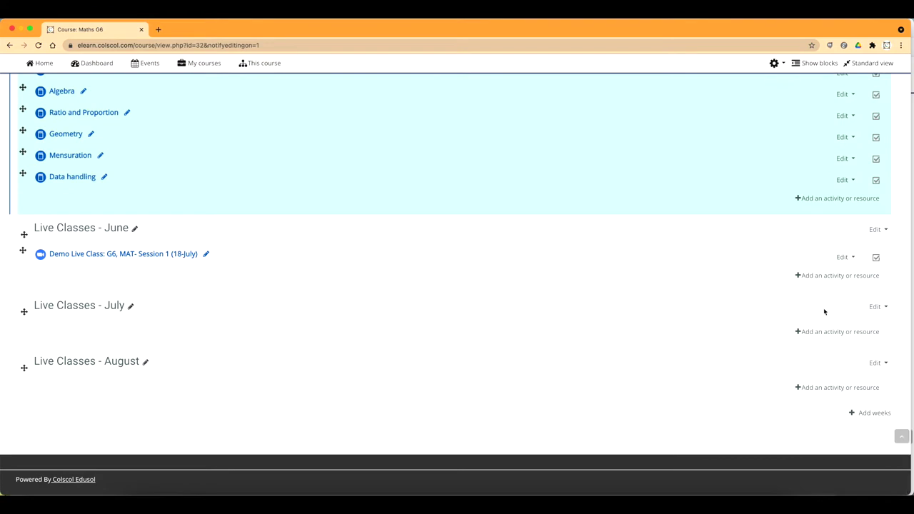
click(833, 279)
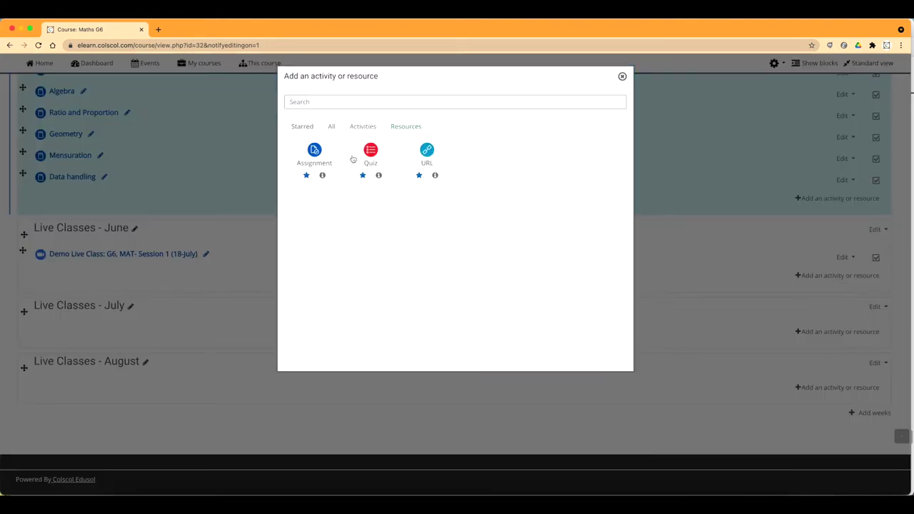
click(317, 159)
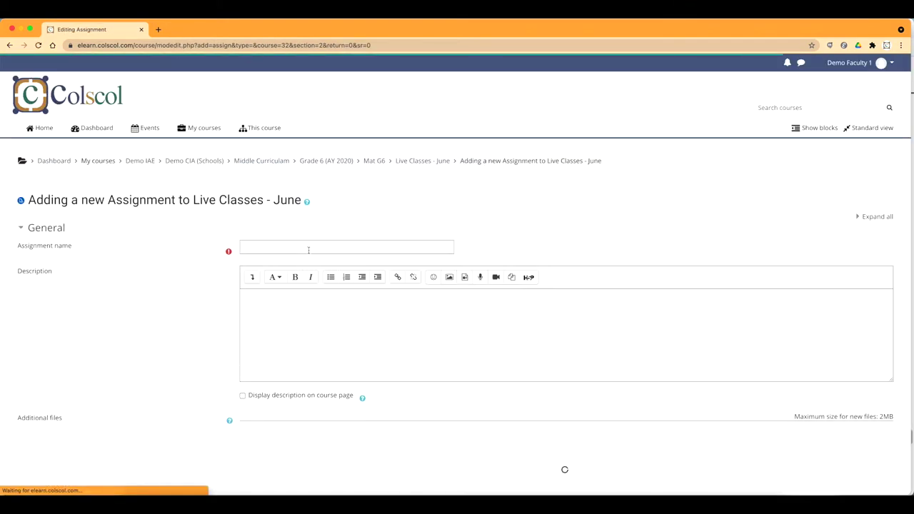
click(283, 247)
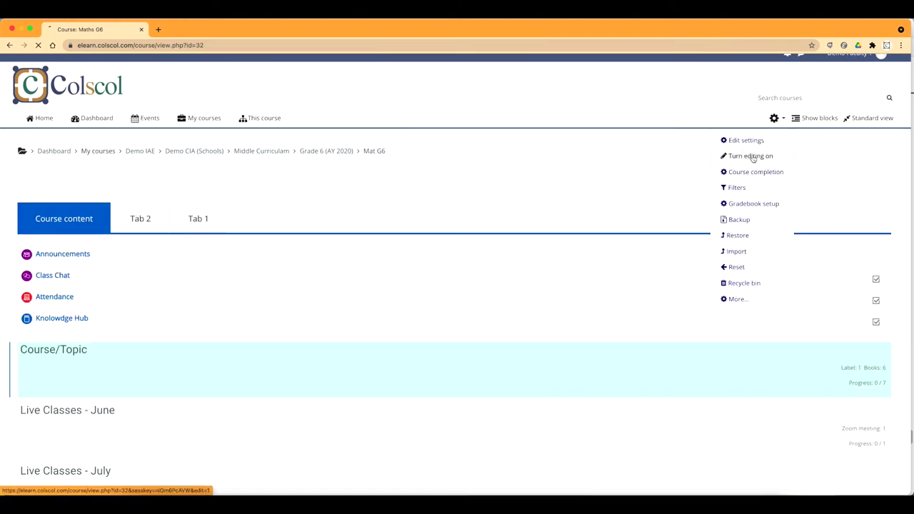
Turn editing on again and start a new Assignment in the Live Classes - June section.
click(751, 156)
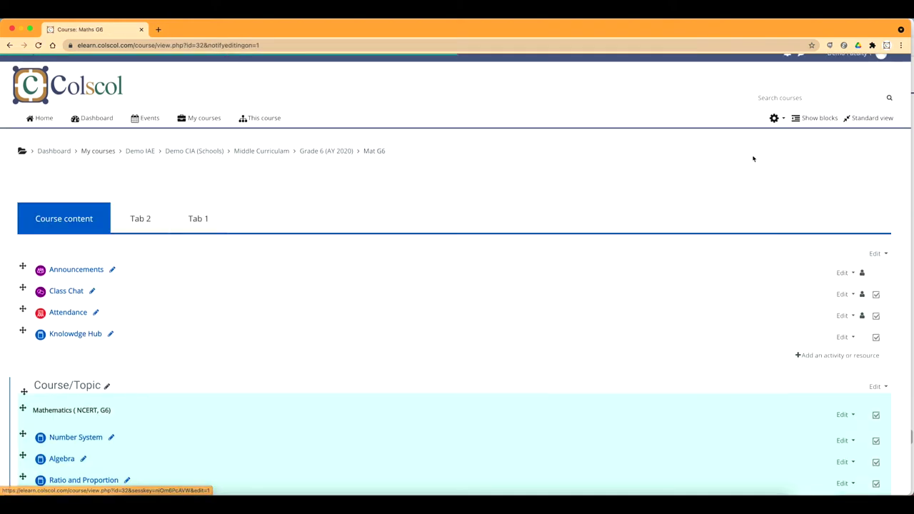
scroll(596, 302, down, 5)
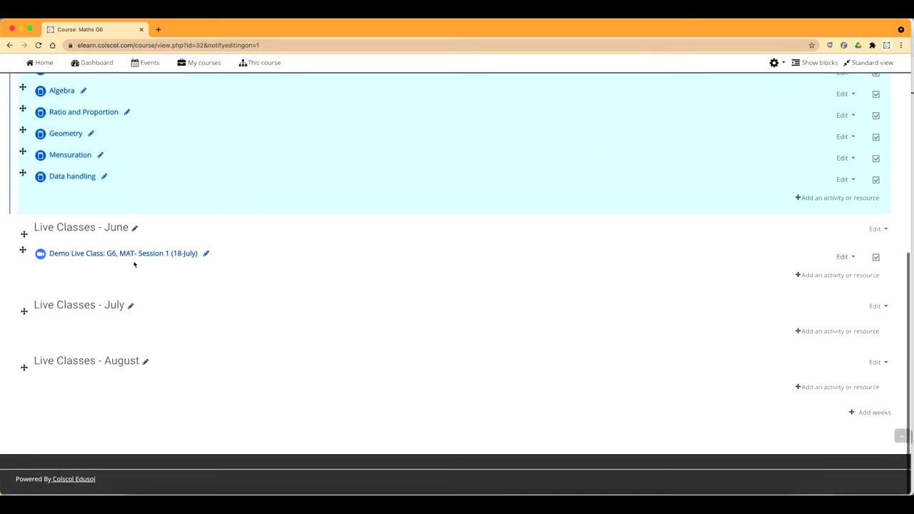
click(835, 275)
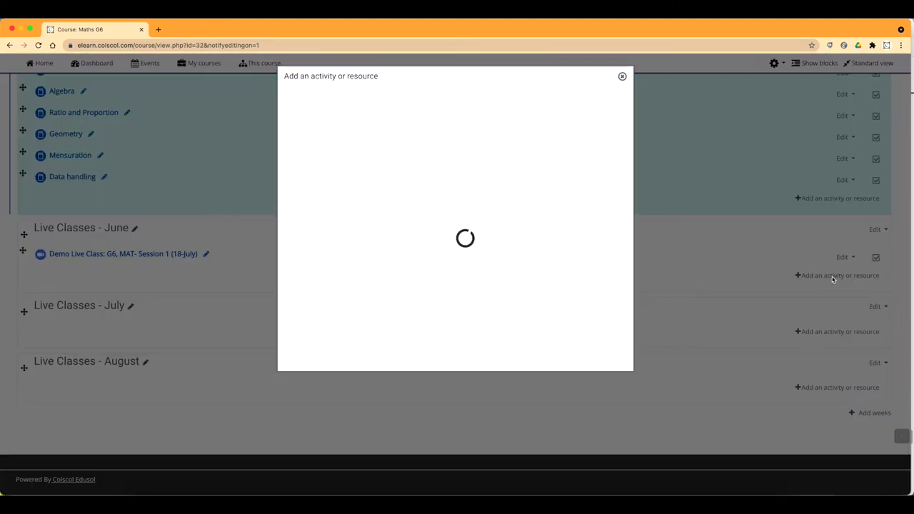
click(318, 162)
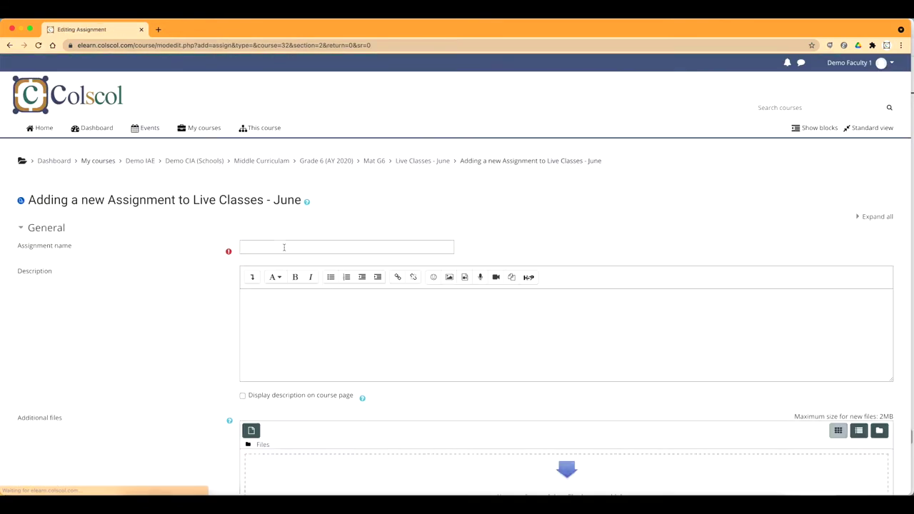
click(283, 247)
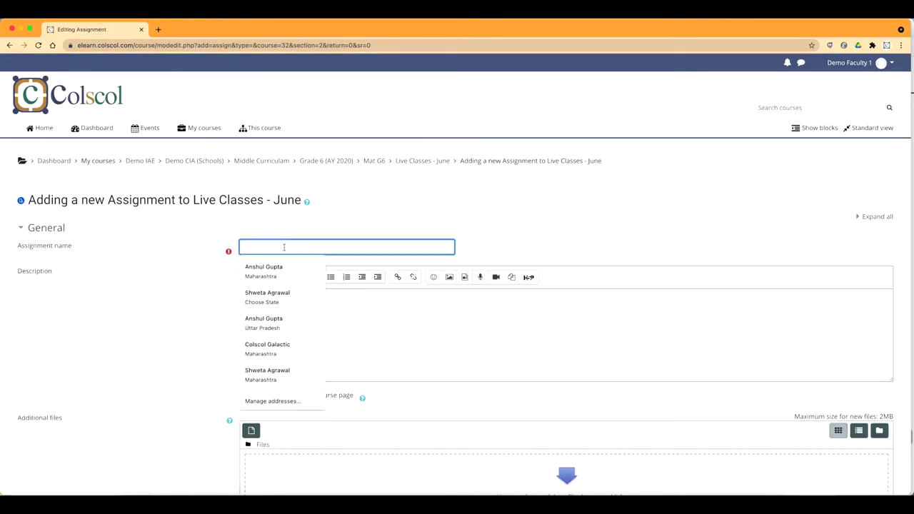
Enter the name 'Assignment for Demo Students' and the description 'Need to submit your task'.
text(Assignment for Demo Students)
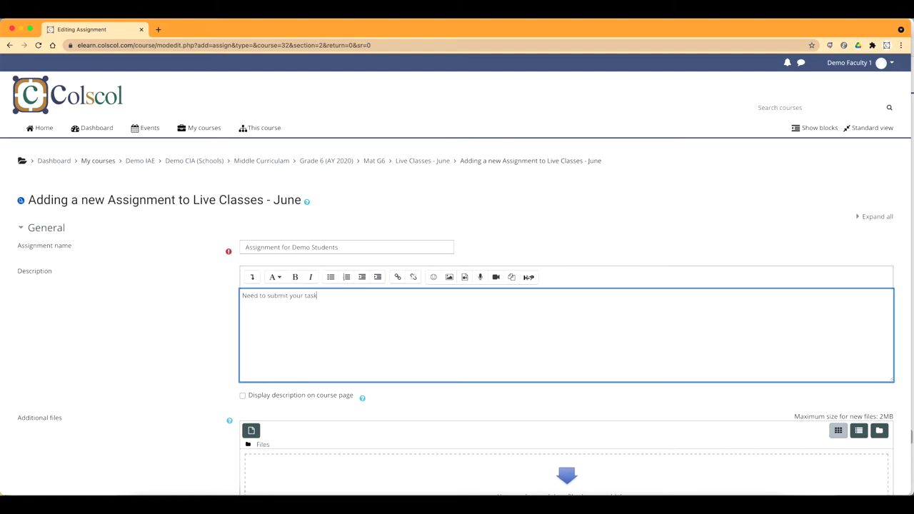
scroll(190, 254, down, 5)
scroll(190, 254, down, 1)
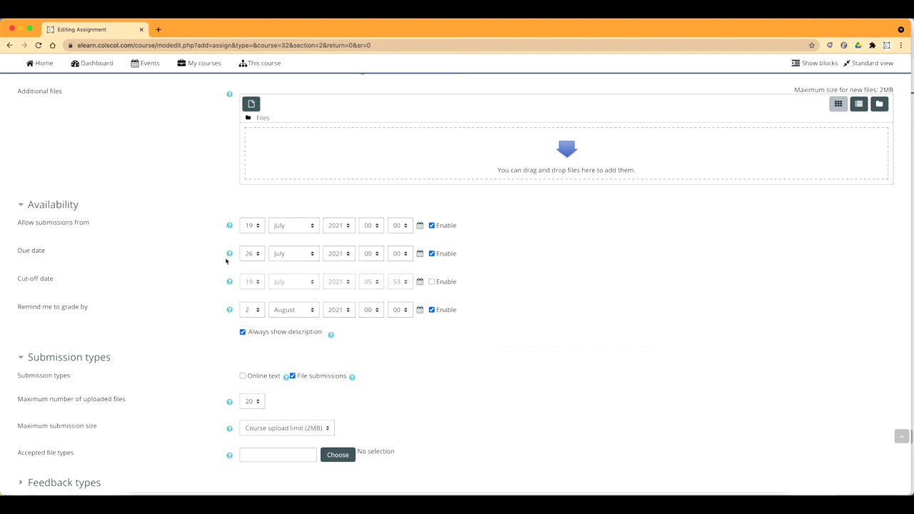
scroll(400, 351, down, 2)
scroll(350, 379, down, 2)
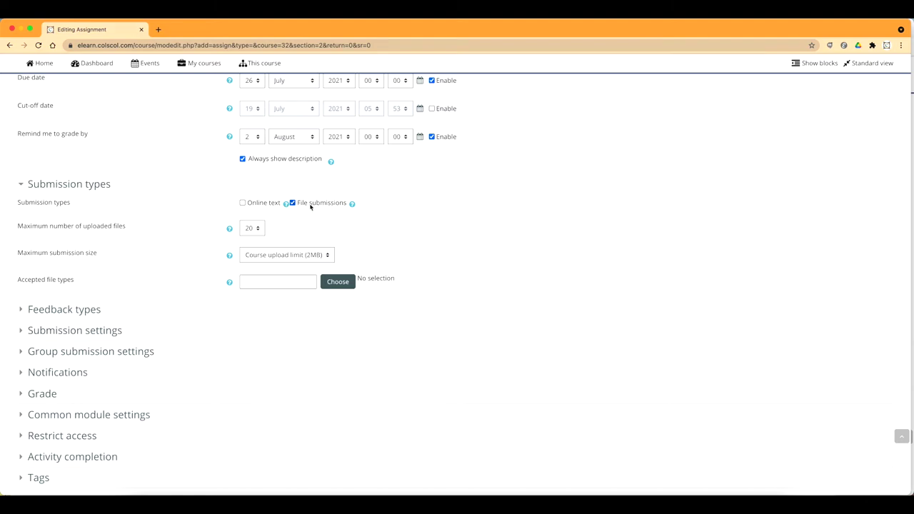
scroll(285, 271, up, 2)
Set submission type to Online text only, with no word limit and file submissions off.
click(256, 276)
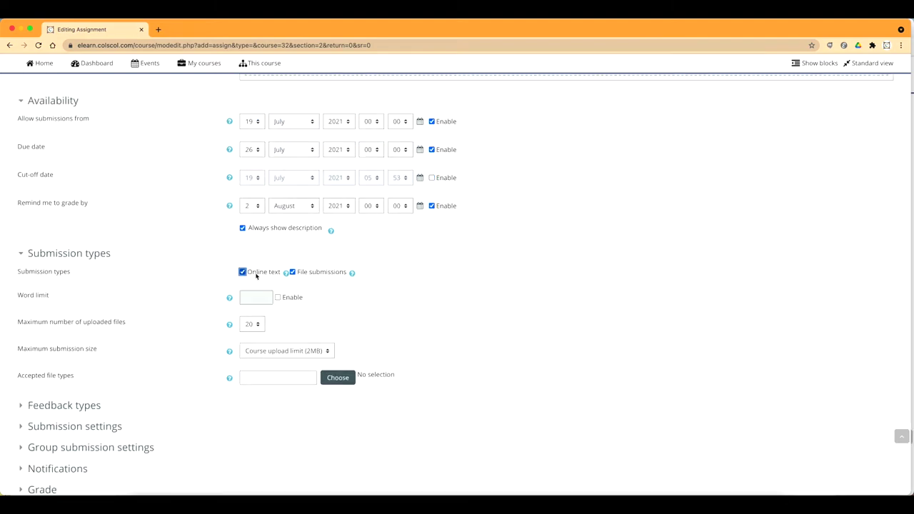
click(278, 298)
triple_click(30, 297)
click(30, 297)
triple_click(16, 295)
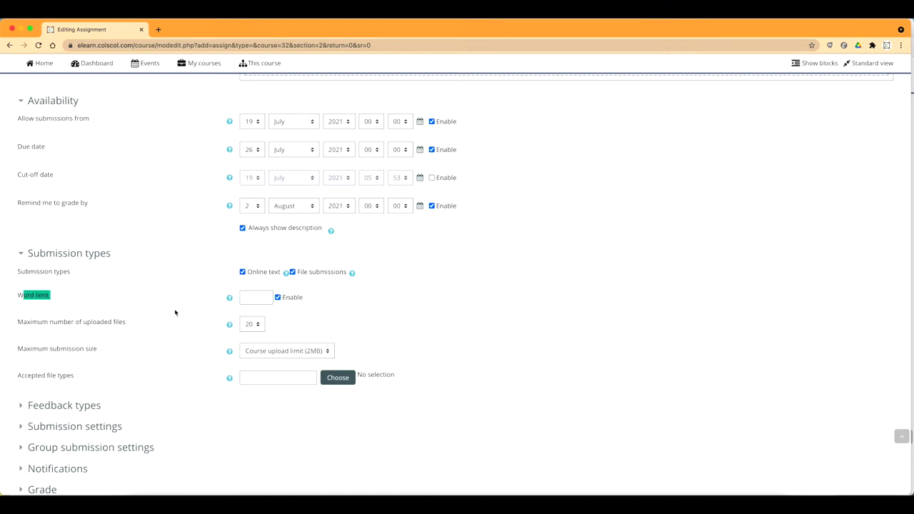
click(278, 297)
click(304, 273)
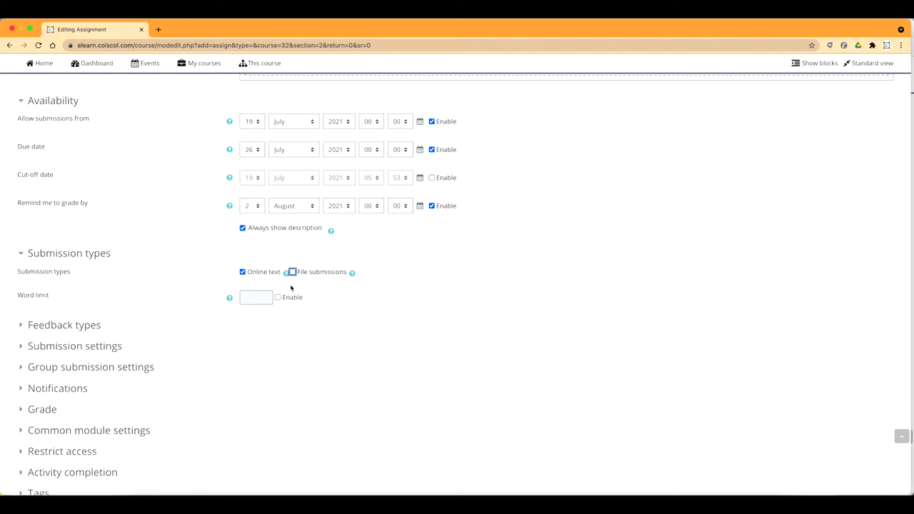
click(293, 272)
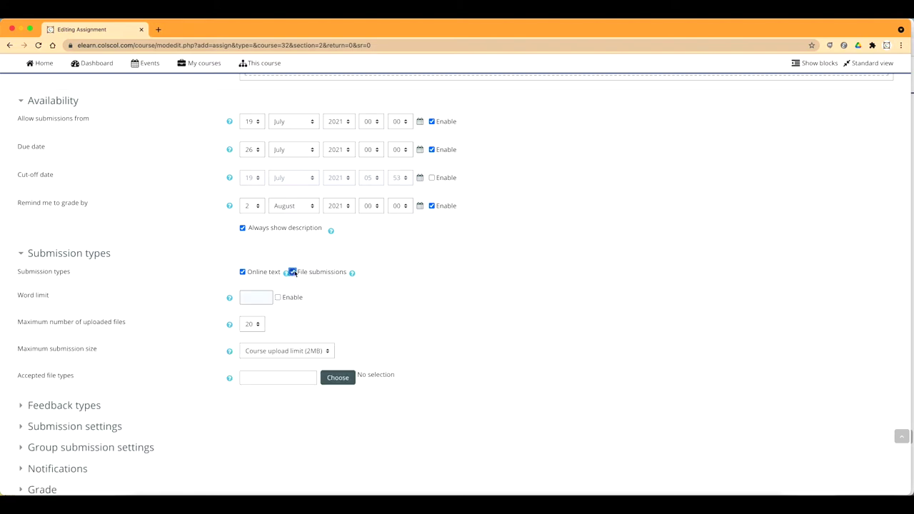
click(293, 272)
Set Students submit in groups and Require group to Yes, grouping None, and save the assignment.
click(110, 349)
scroll(119, 340, down, 2)
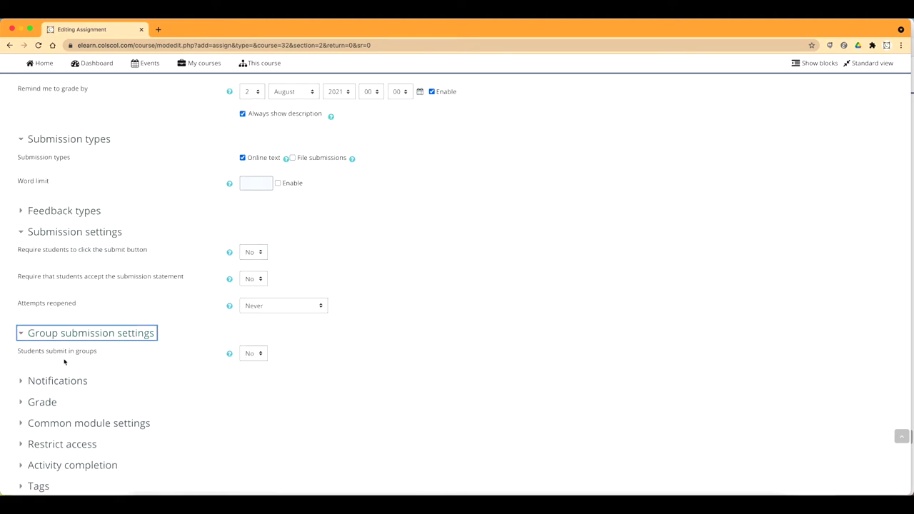
click(252, 354)
click(254, 366)
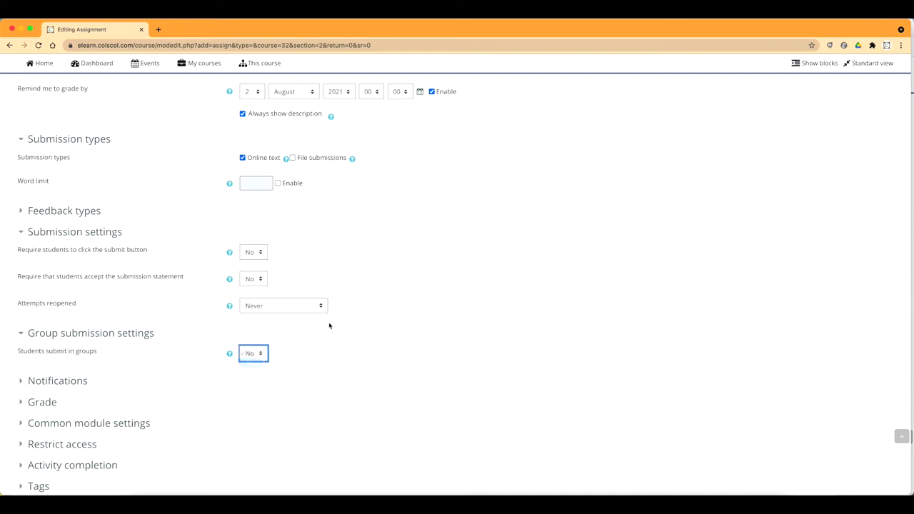
scroll(335, 324, down, 3)
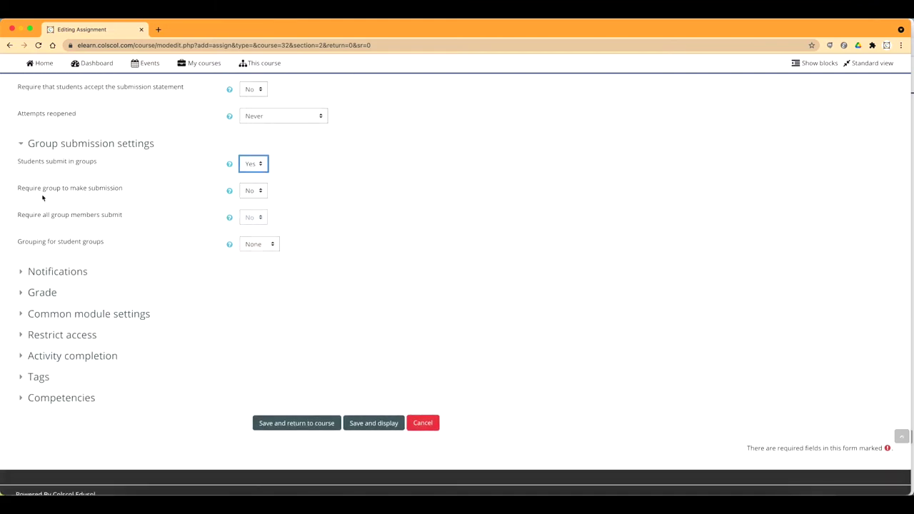
click(252, 194)
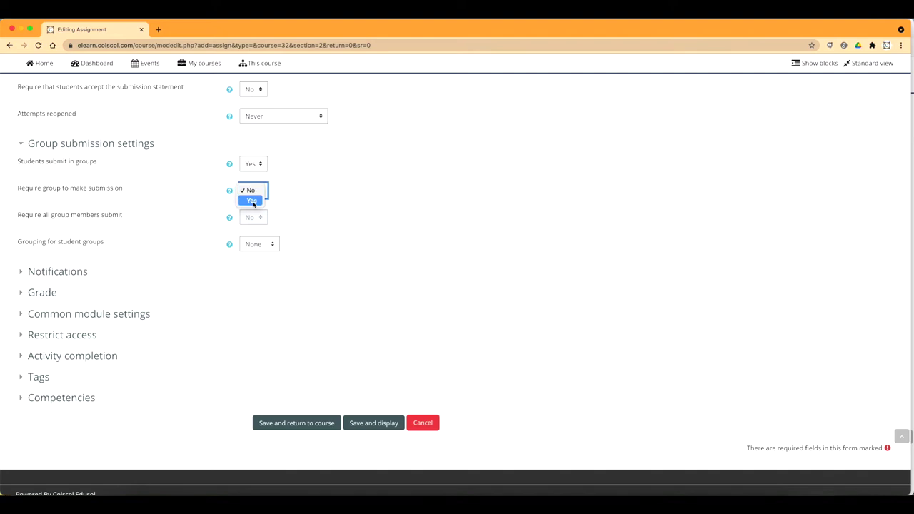
click(252, 201)
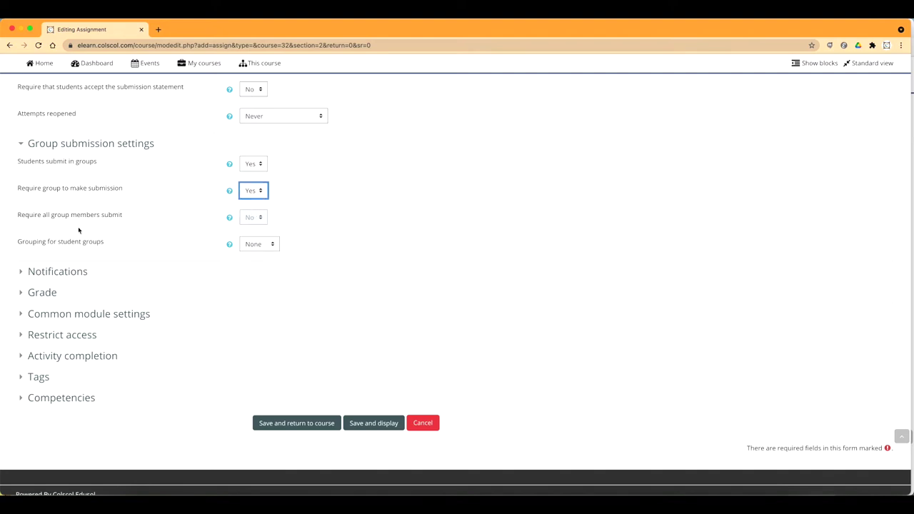
click(259, 245)
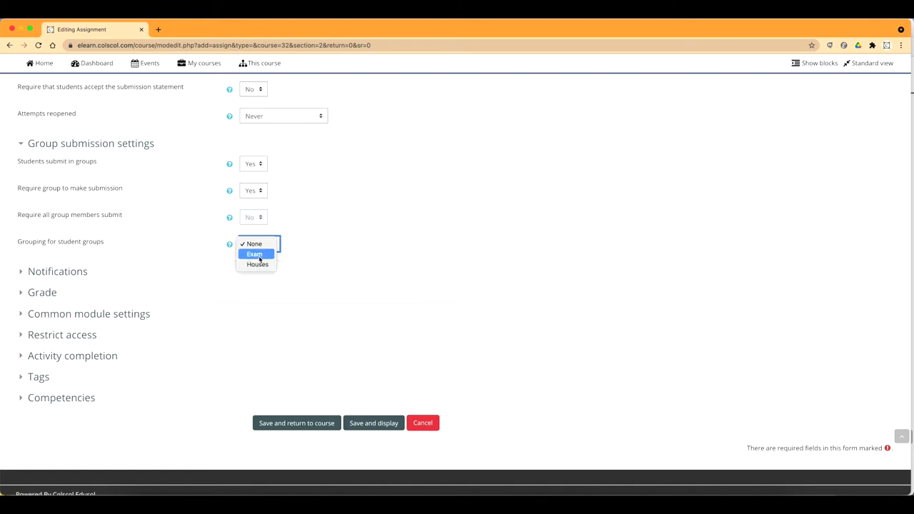
key(Escape)
click(374, 423)
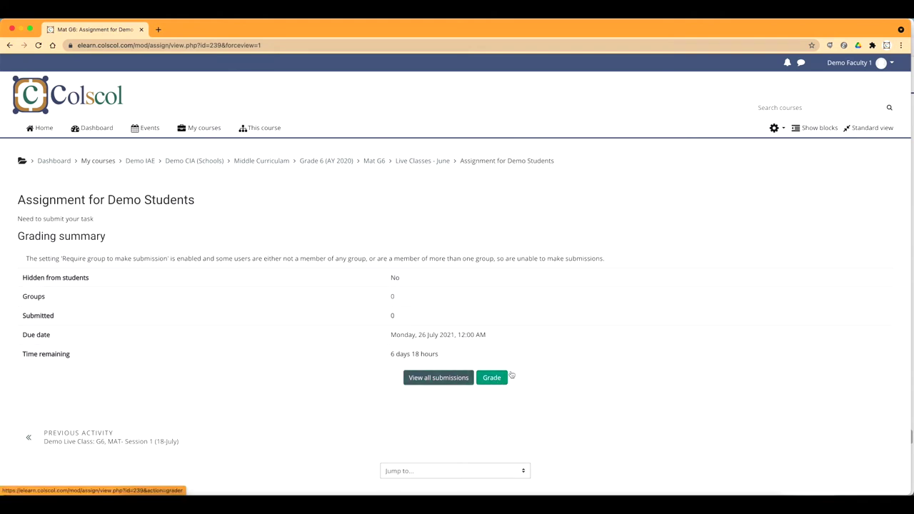
Return to the Live Classes - June section and open its activity chooser.
scroll(759, 210, down, 1)
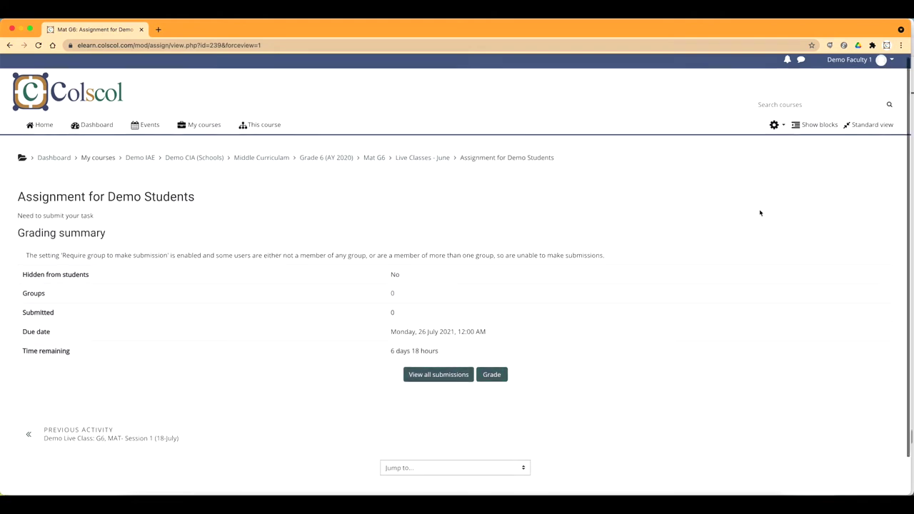
click(439, 159)
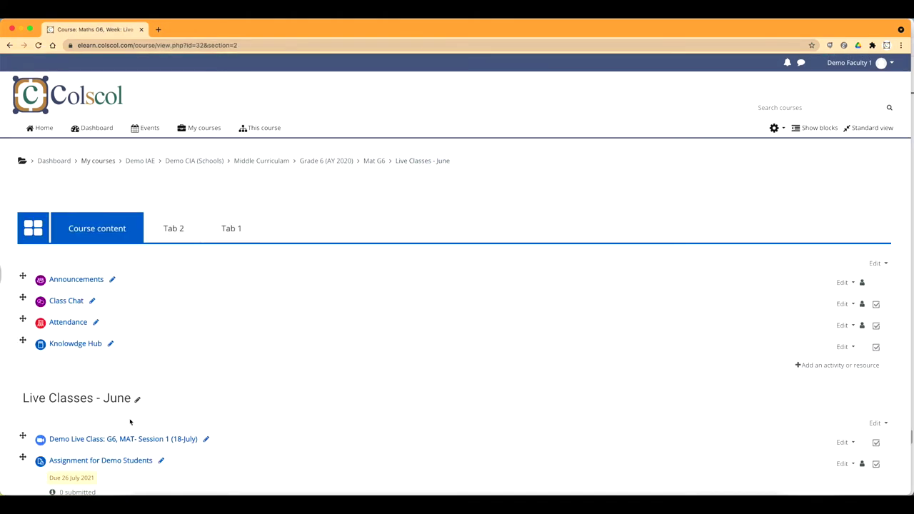
scroll(130, 422, down, 5)
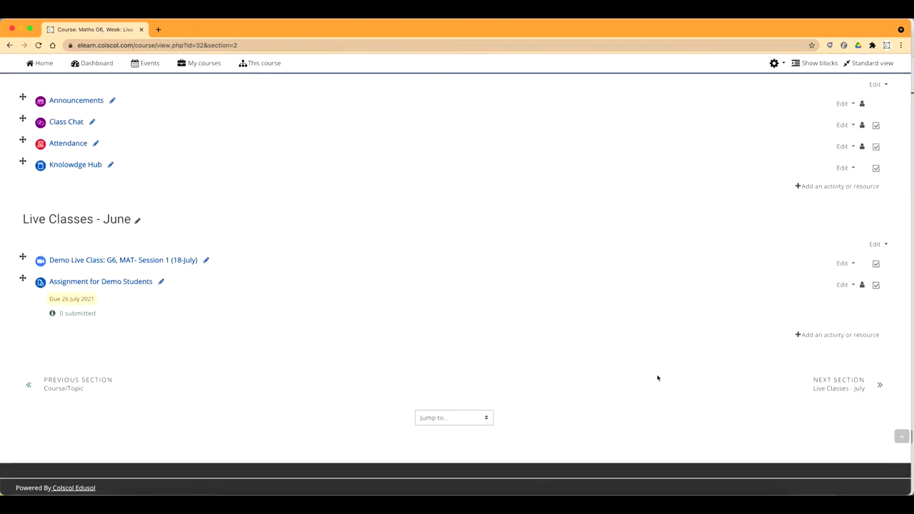
click(831, 335)
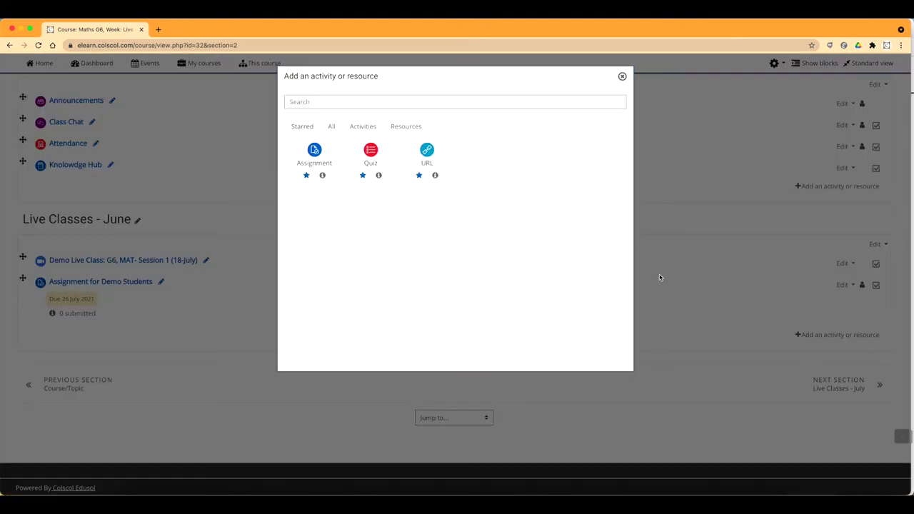
Add a URL resource named 'Demo You Tube link' with the pasted YouTube address.
click(425, 157)
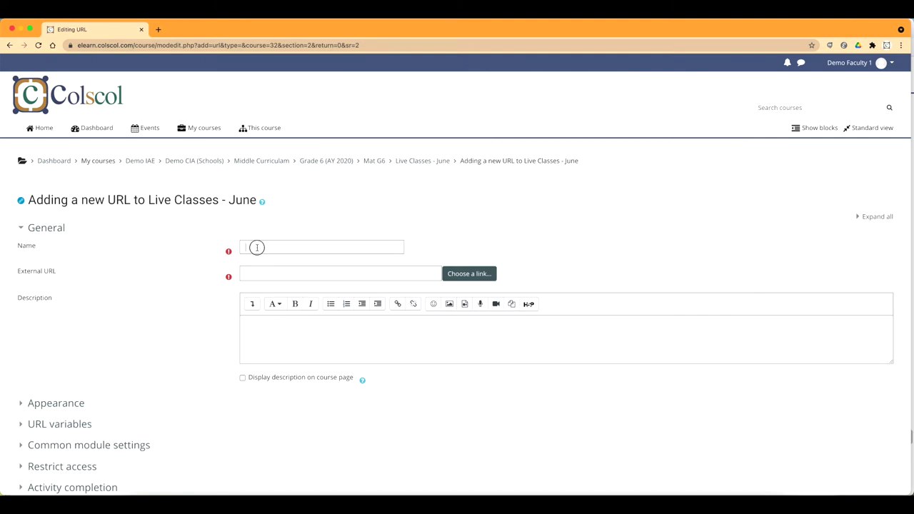
click(257, 247)
text(Demo)
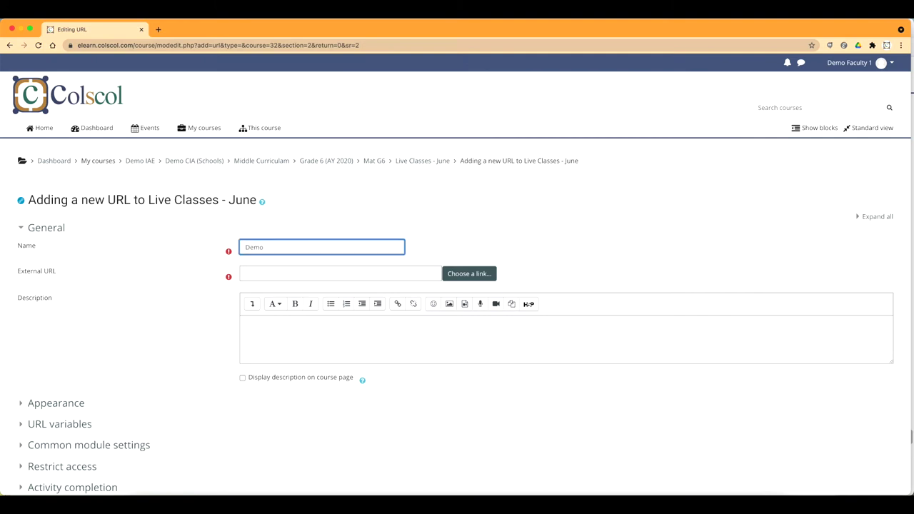
text(You Tube)
text( link)
click(320, 272)
key(ctrl+v)
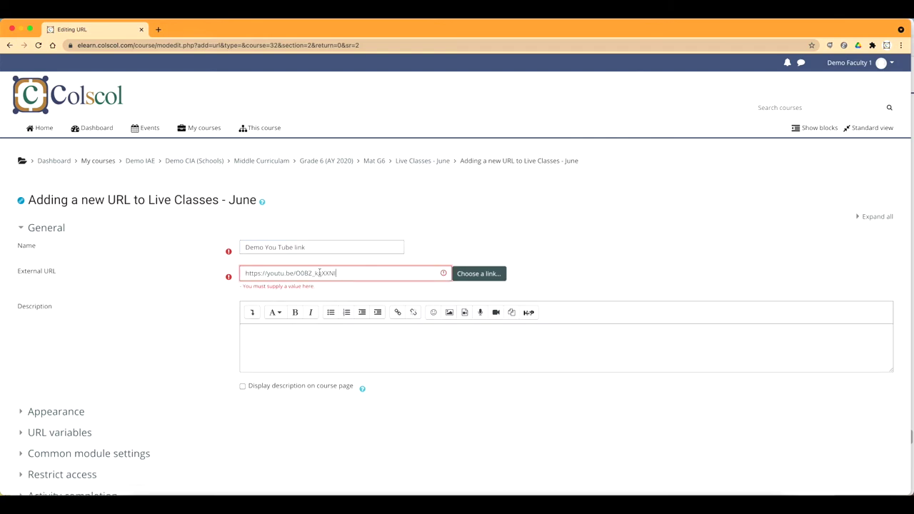
click(377, 350)
text(this is a demo link of you tube)
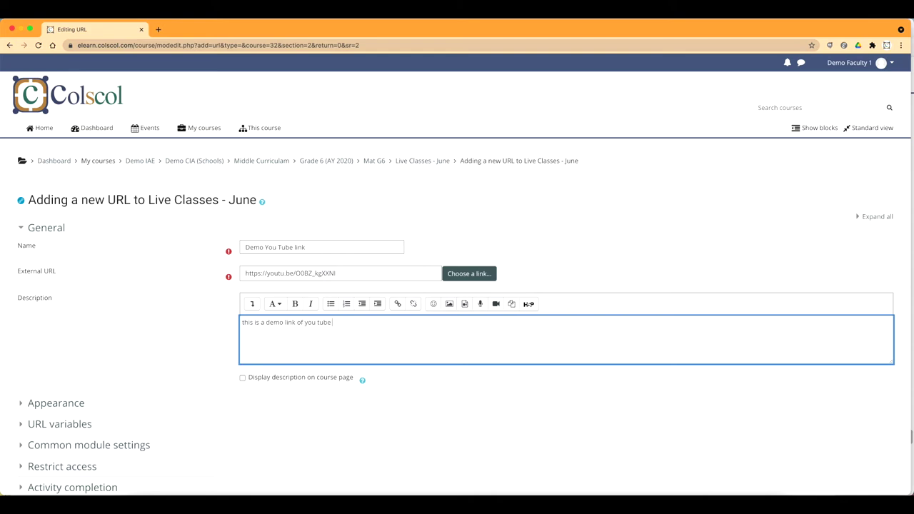
Save the link with its description, then start a new Quiz in the section.
scroll(368, 403, down, 5)
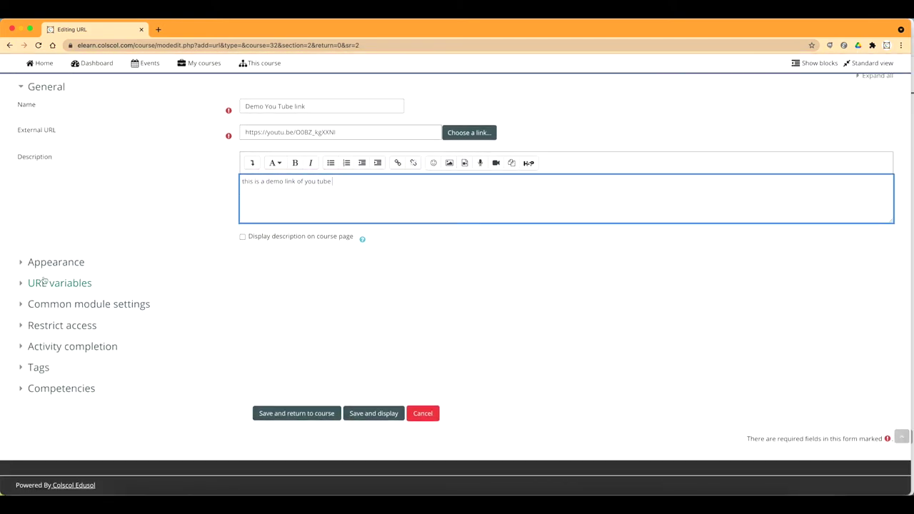
click(19, 262)
click(259, 283)
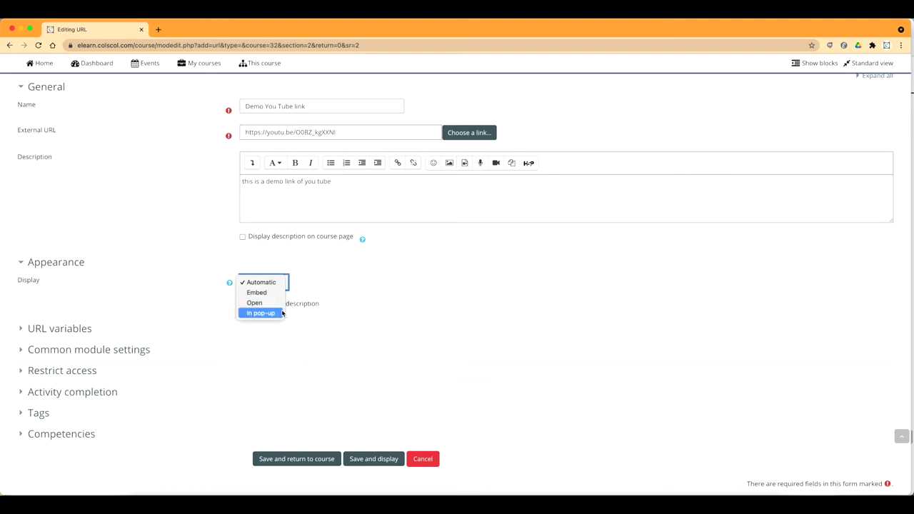
click(279, 459)
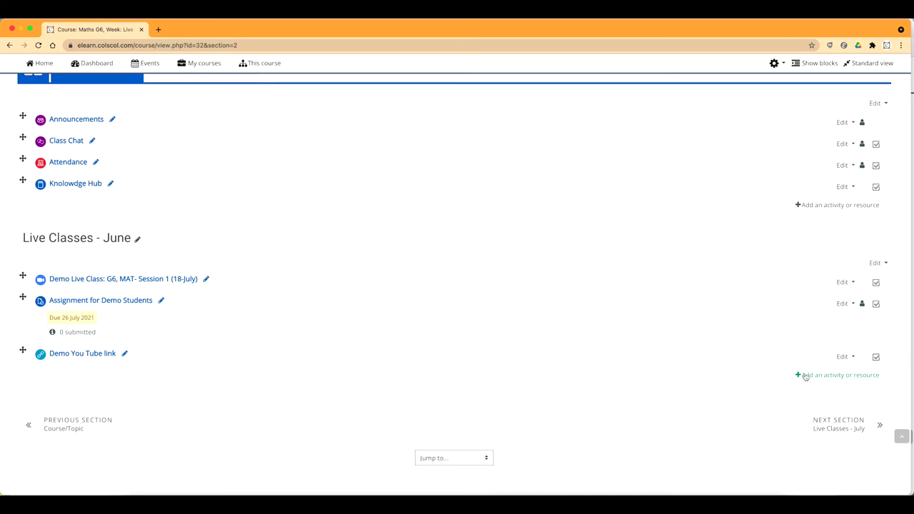
click(806, 375)
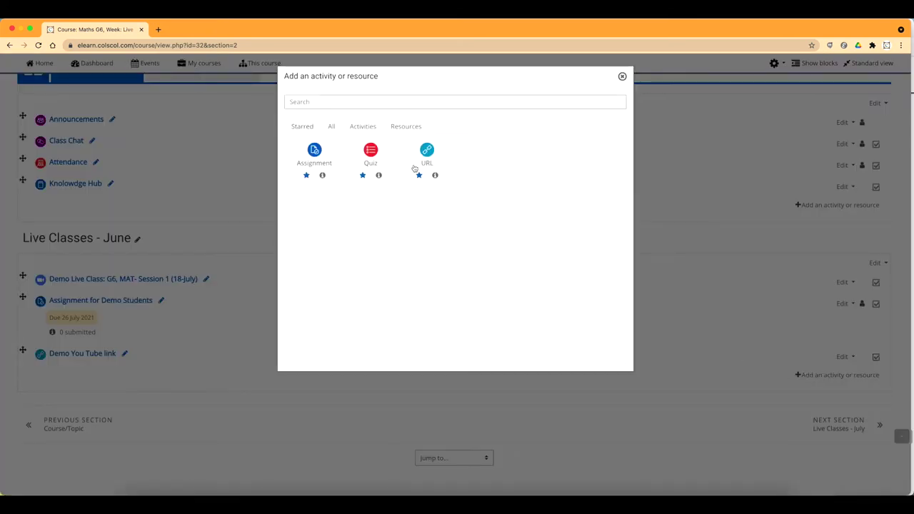
click(373, 156)
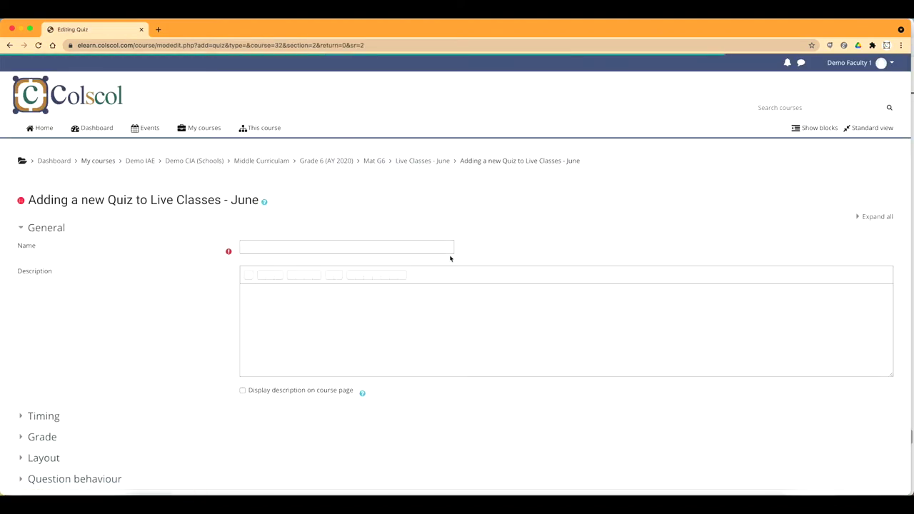
Type 'Demo Quiz' into the new quiz's Name field.
click(305, 247)
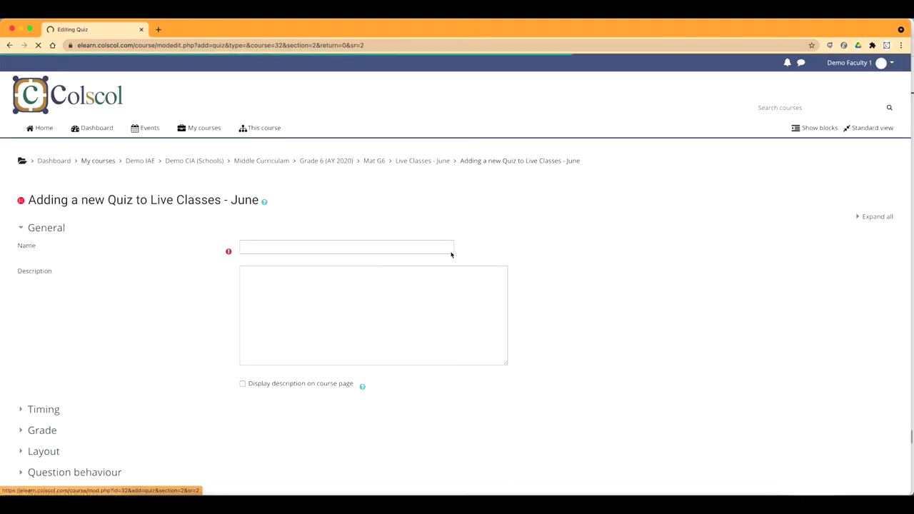
click(306, 247)
text(Demo Quiz)
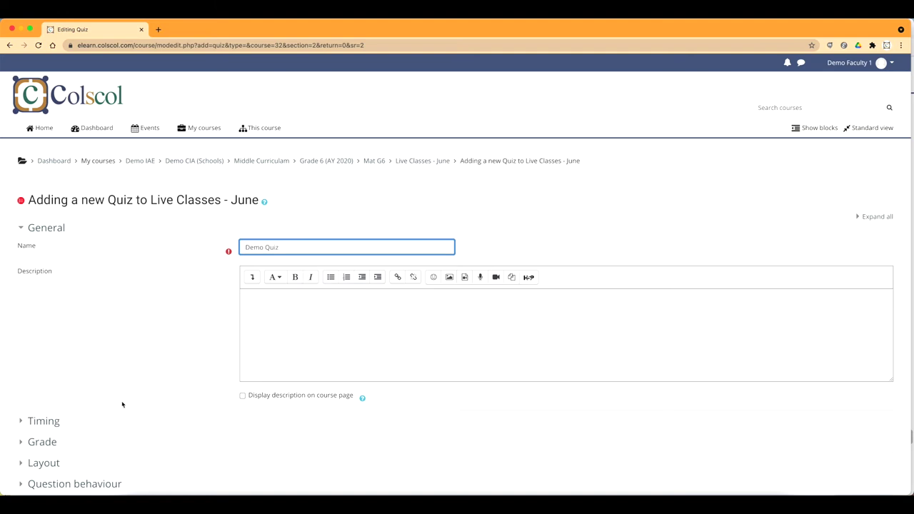
Leave the quiz's open date, close date and time limit all disabled under Timing.
scroll(150, 378, down, 5)
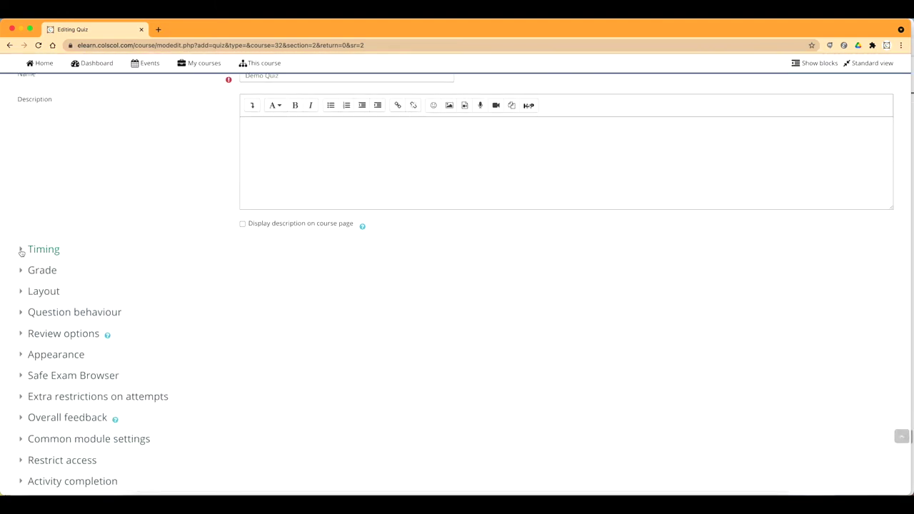
click(22, 252)
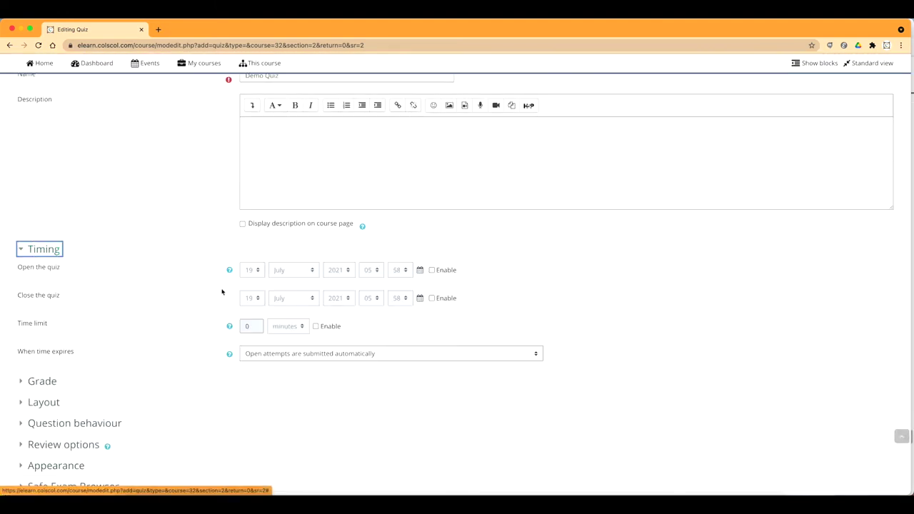
click(432, 270)
click(432, 270)
click(432, 299)
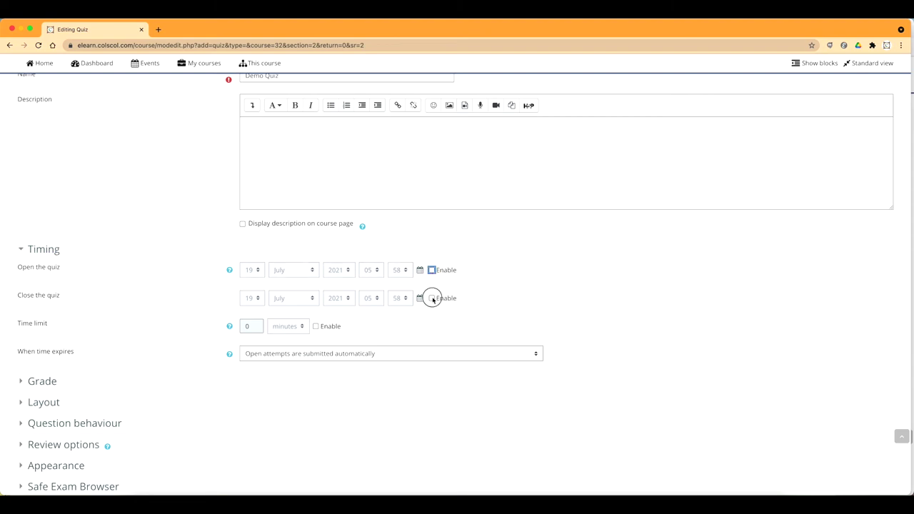
click(432, 299)
click(316, 327)
click(317, 327)
Set Layout's New page to Every 2 questions and save the quiz.
scroll(290, 374, down, 3)
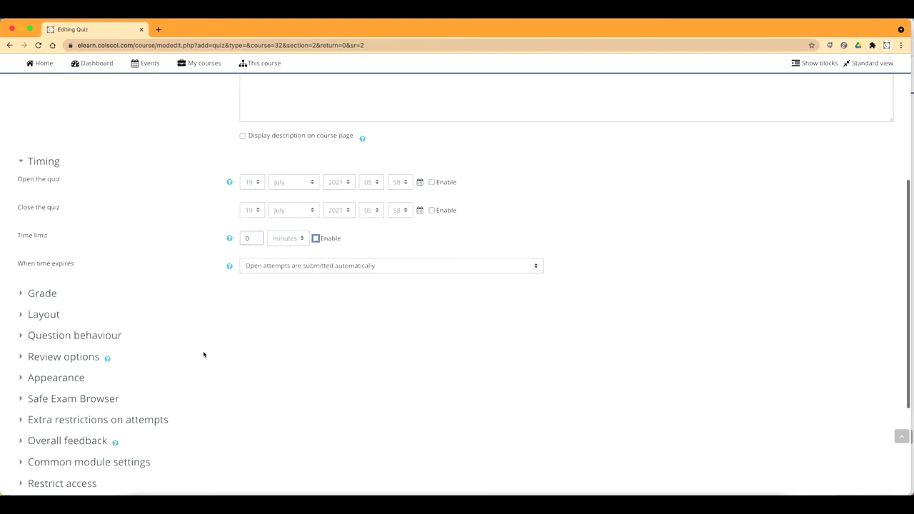
click(30, 314)
click(266, 335)
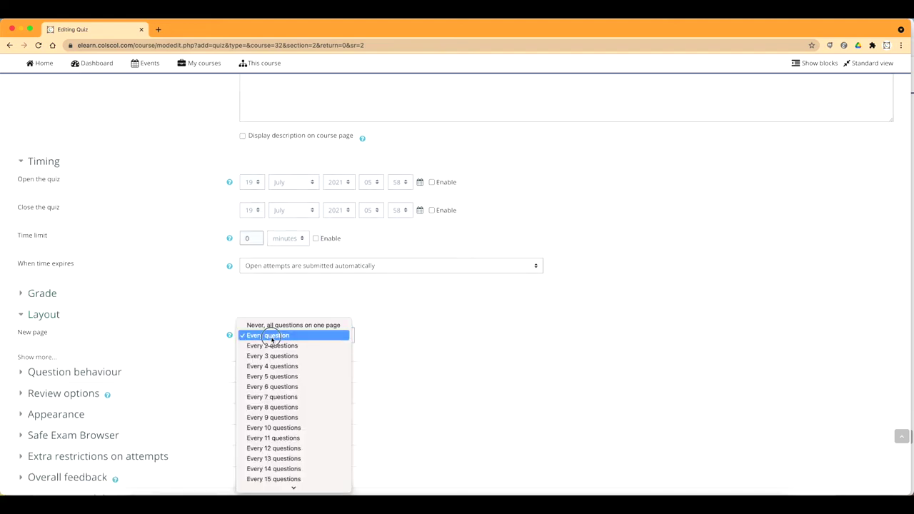
click(295, 346)
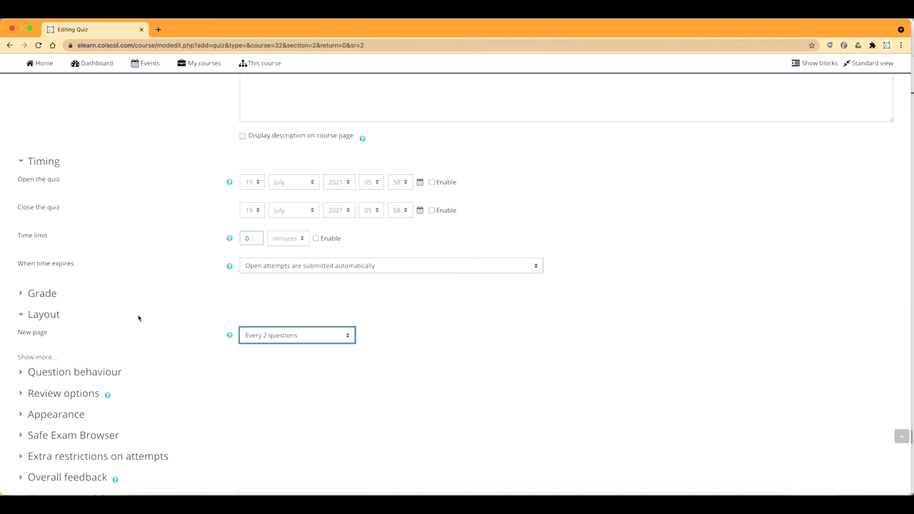
scroll(207, 371, down, 1)
scroll(214, 400, down, 5)
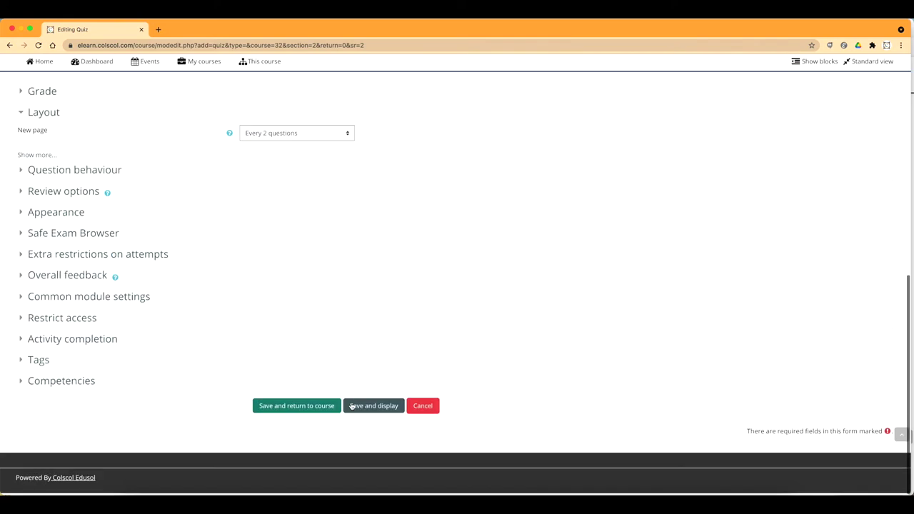
click(376, 407)
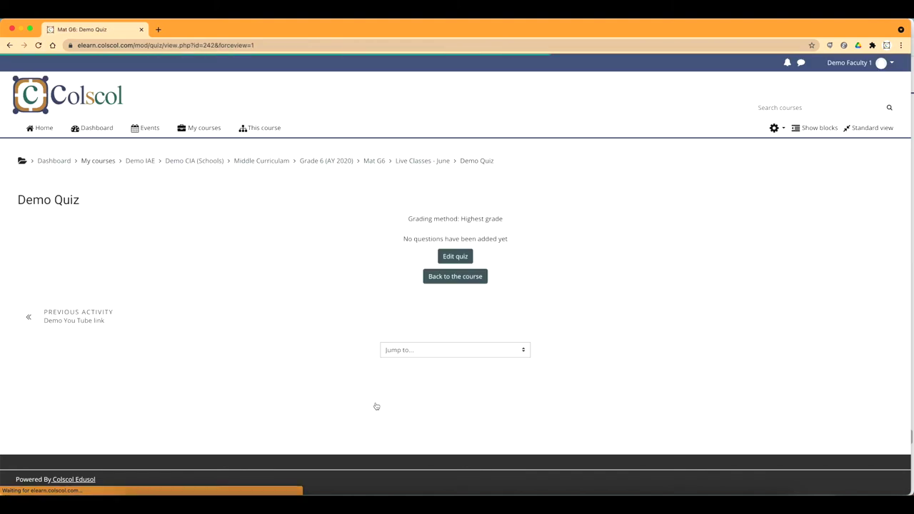
From the quiz's editing page, add a new Multiple choice question.
click(453, 261)
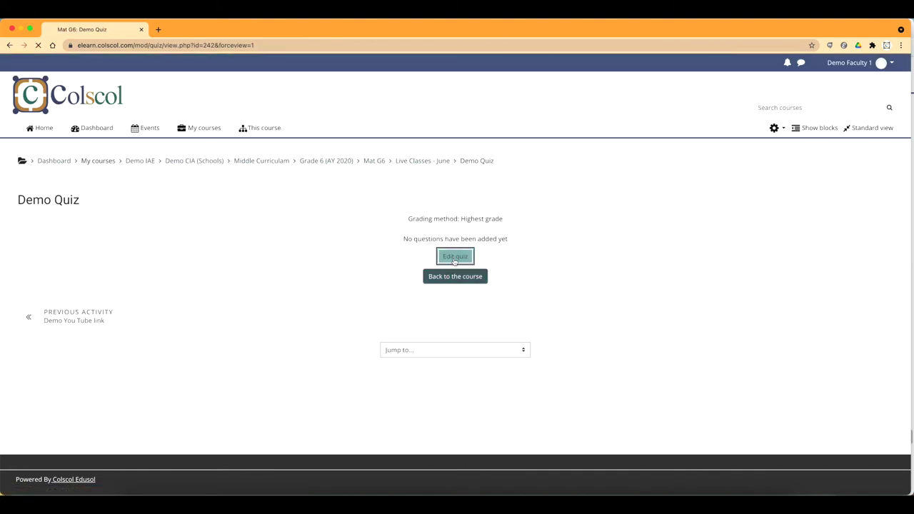
click(873, 281)
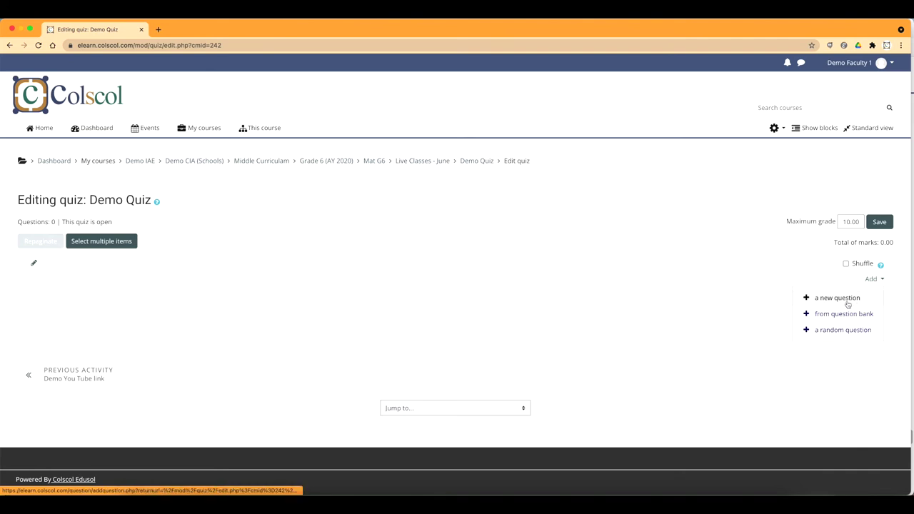
click(848, 305)
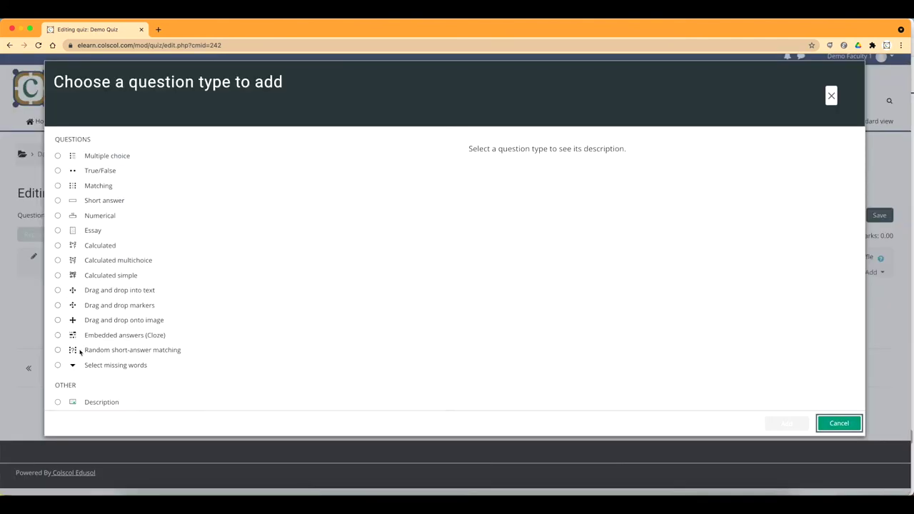
click(59, 157)
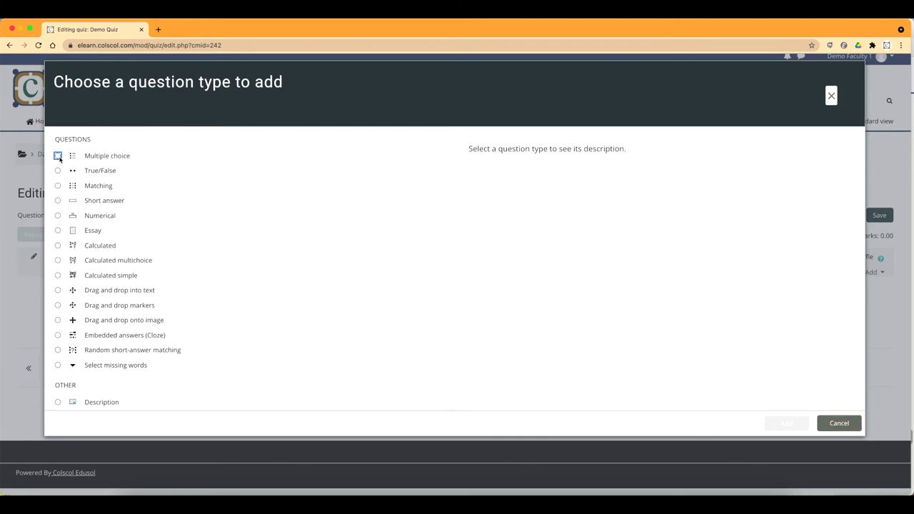
click(784, 425)
text(MC)
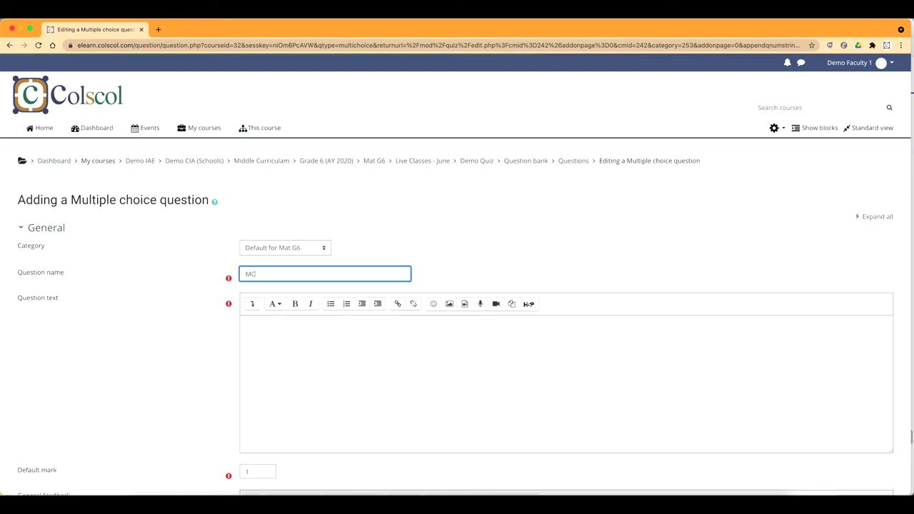
Name the question MCQ with the text 'What is the capital of India'.
text(Q)
click(305, 343)
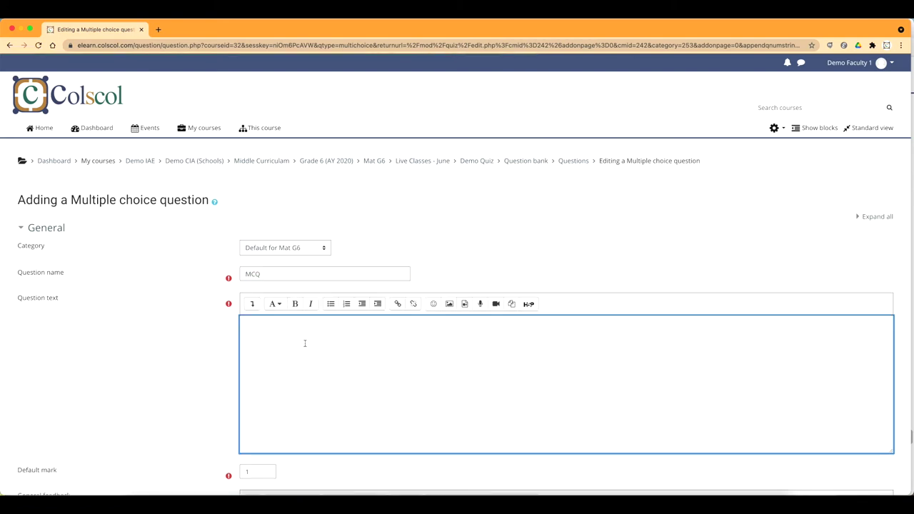
text(What)
text( is the capital of India)
Fill in the answer choices with their grades and save the question.
scroll(457, 286, down, 2)
scroll(457, 286, down, 2)
scroll(457, 286, down, 1)
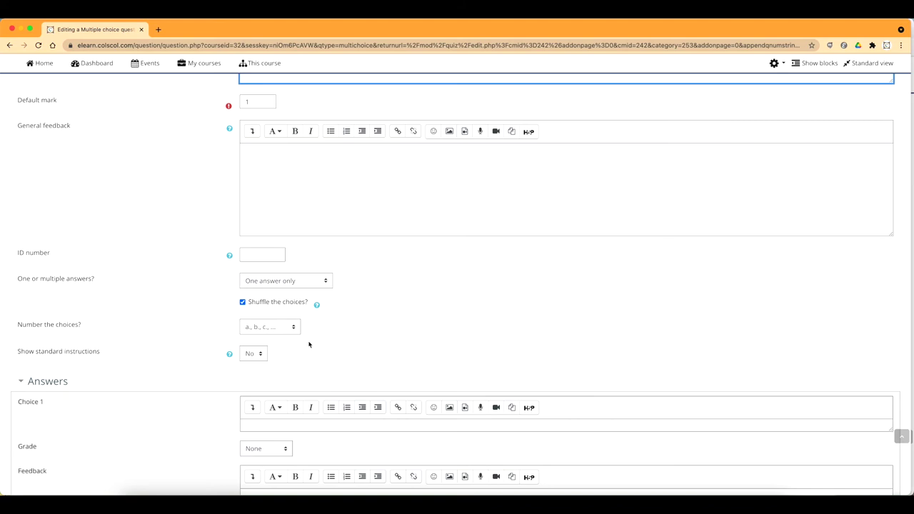
scroll(310, 345, down, 3)
click(274, 190)
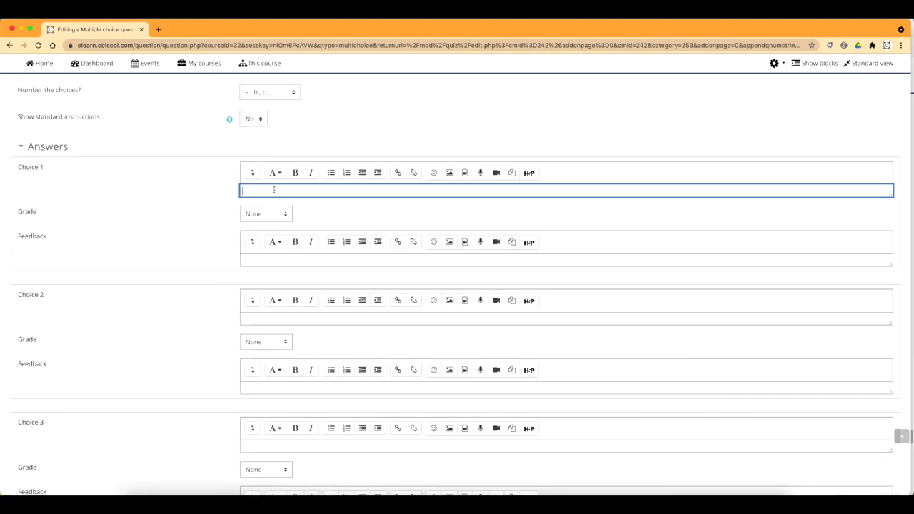
text(D)
click(271, 216)
click(265, 224)
scroll(347, 343, down, 6)
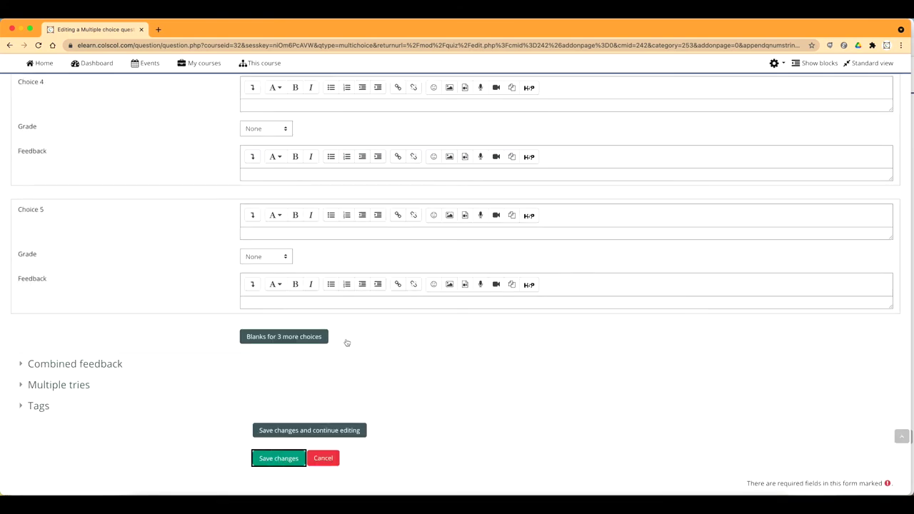
key(Return)
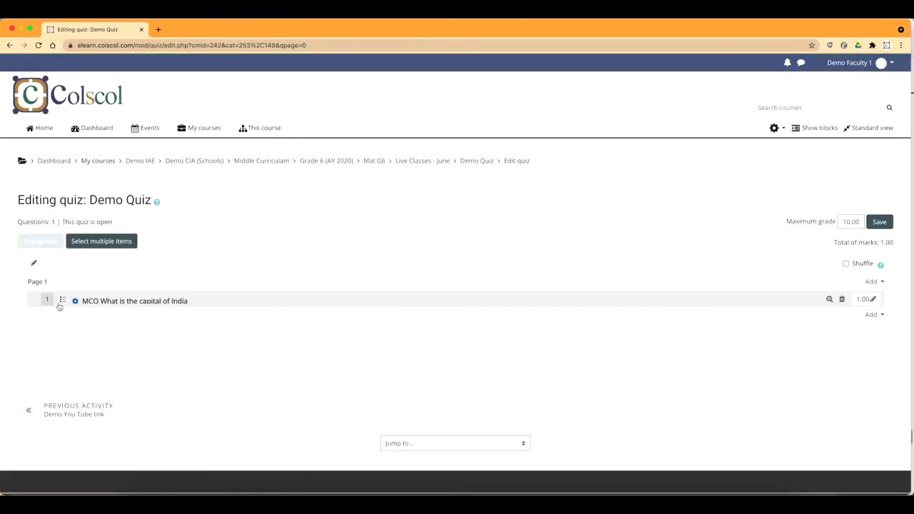
Start a new Short answer question for the Demo Quiz from the Add menu.
click(871, 315)
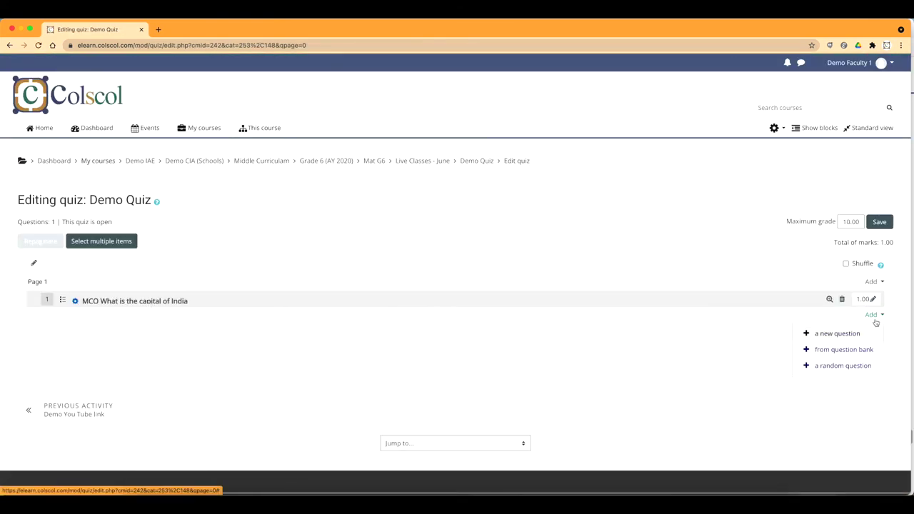
click(839, 331)
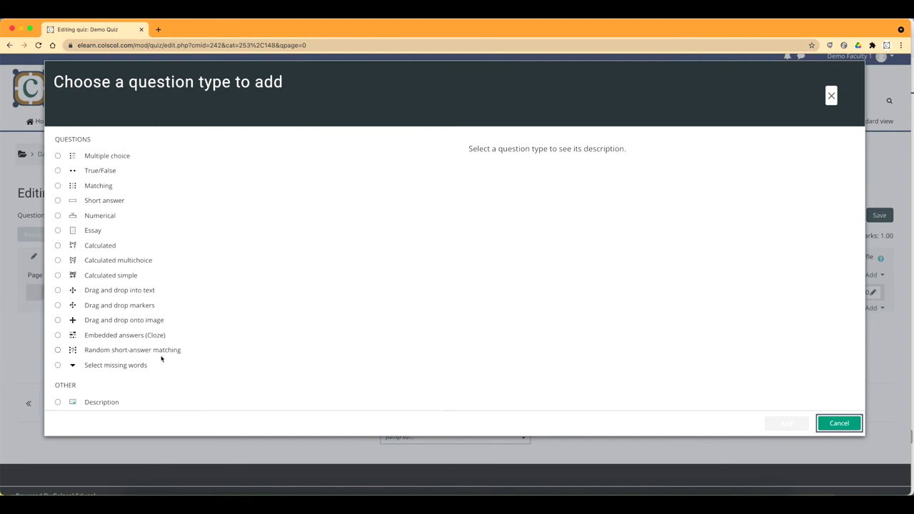
click(92, 202)
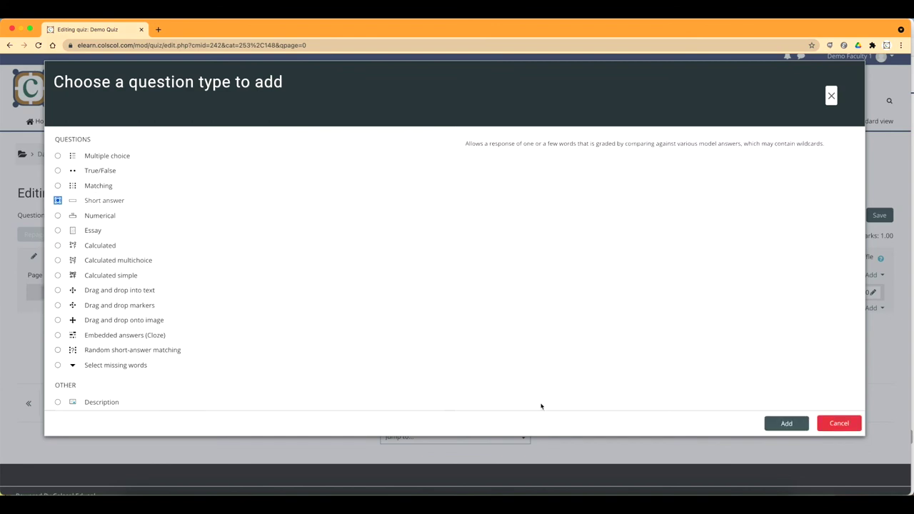
click(785, 424)
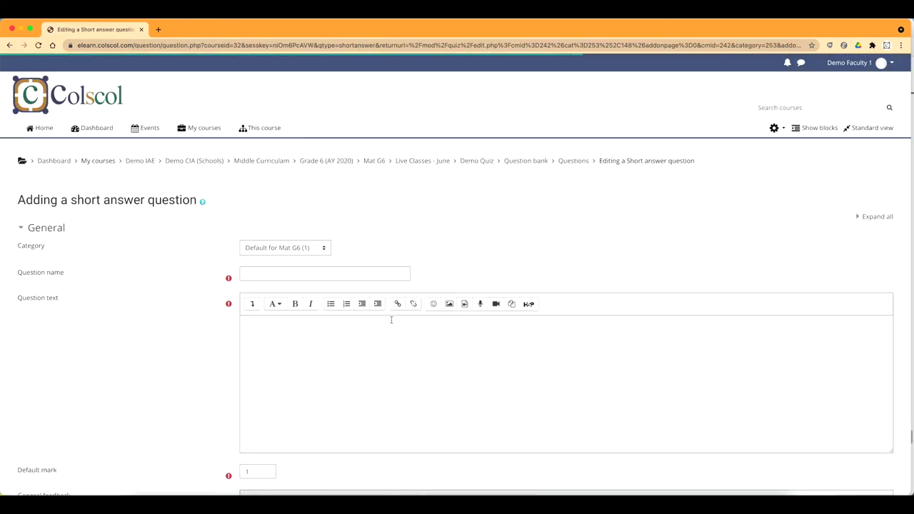
Name the question 'Short Answer' with text 'What is the capital of India'.
click(296, 274)
text(Sh)
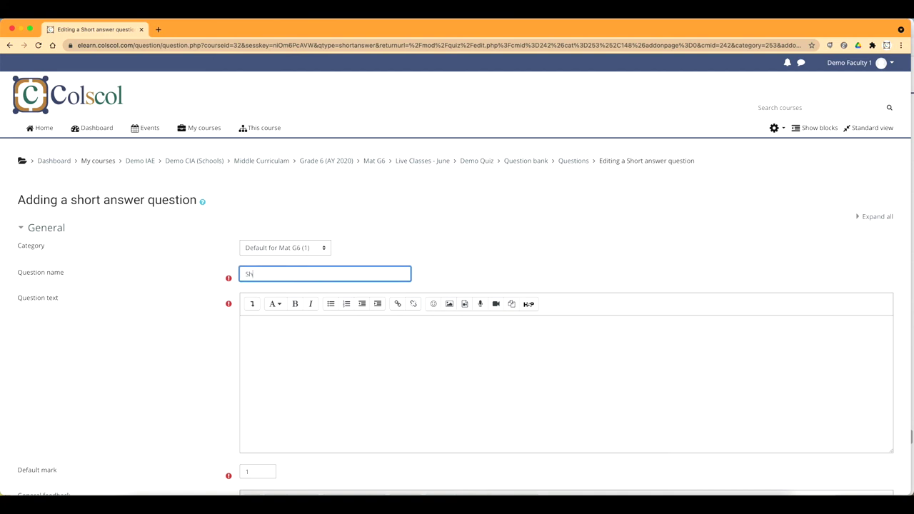
text(ort Aans)
key(BackSpace)
key(Tab)
key(Tab)
text(What is the capital of)
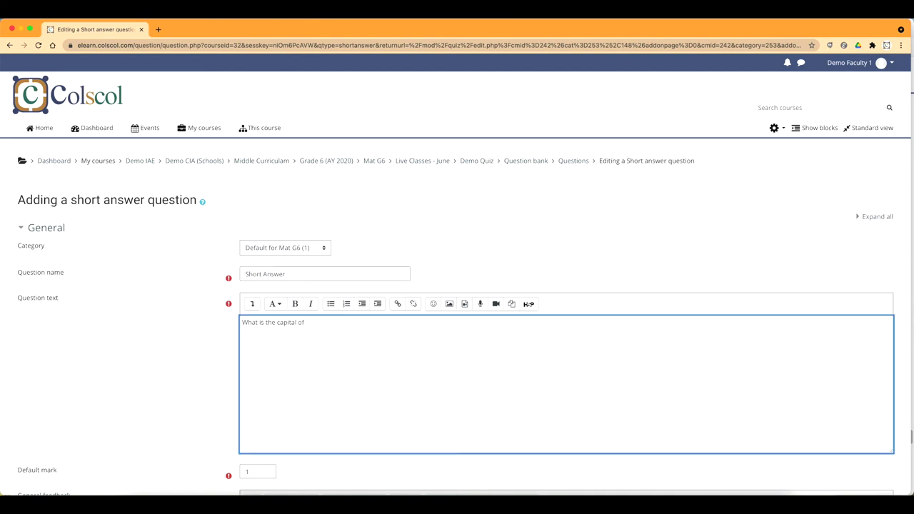
text( Inda)
Add answers Delhi graded 100% and New Delhi graded 90%.
scroll(247, 308, down, 3)
scroll(247, 308, down, 3)
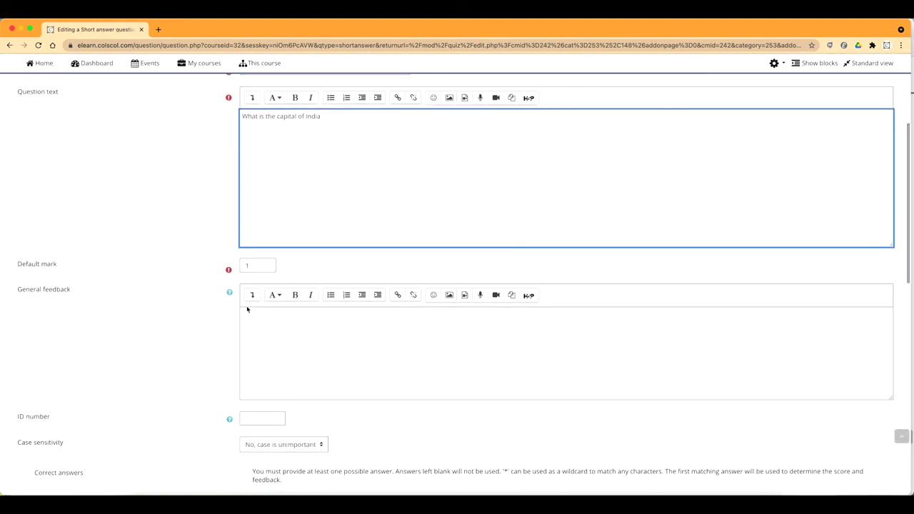
scroll(345, 321, down, 1)
scroll(345, 255, down, 2)
scroll(408, 294, down, 3)
scroll(292, 267, down, 2)
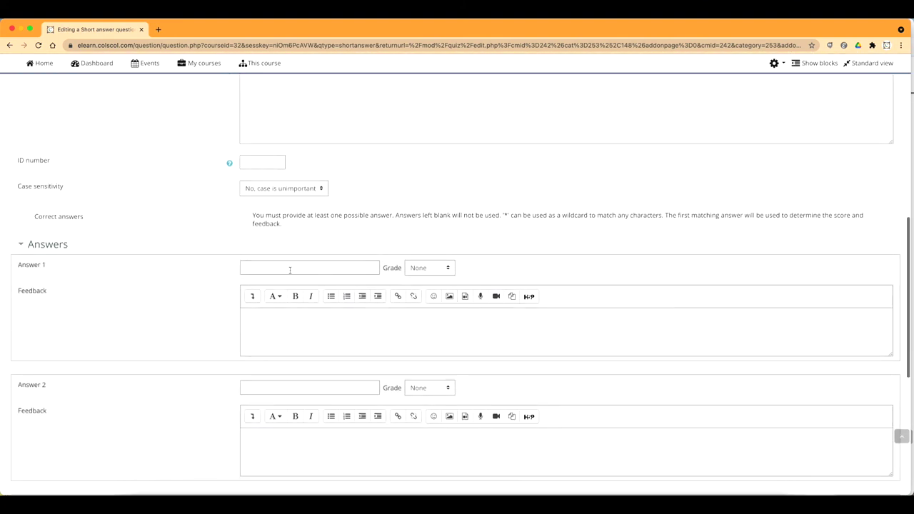
click(279, 271)
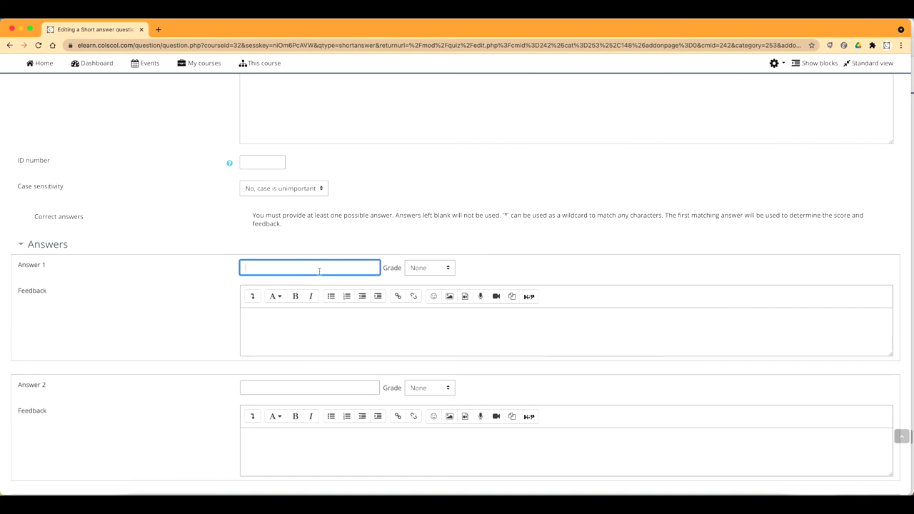
text(Delhi)
click(421, 268)
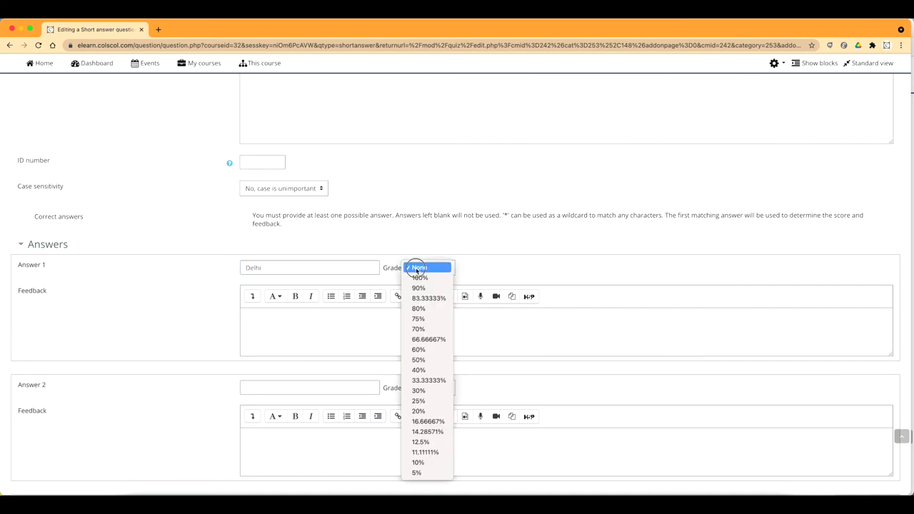
click(422, 277)
scroll(302, 350, down, 2)
click(287, 316)
text(New Delhi)
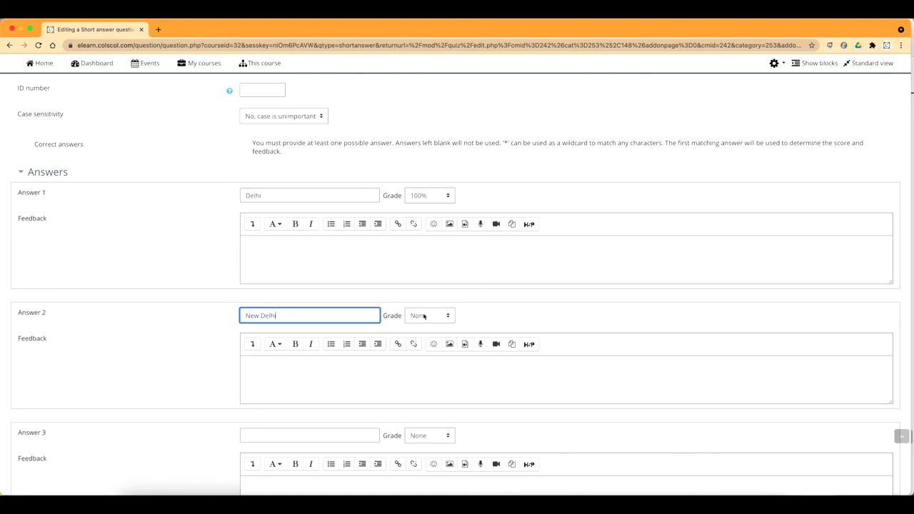
click(427, 316)
click(427, 333)
Add Dili as a third answer graded 60% and save the question.
scroll(295, 317, down, 3)
click(295, 314)
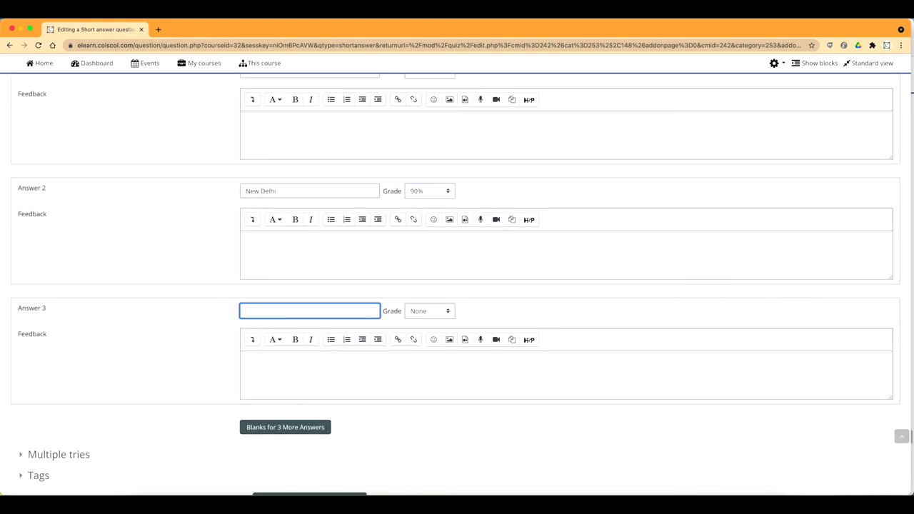
text(Dili)
click(426, 313)
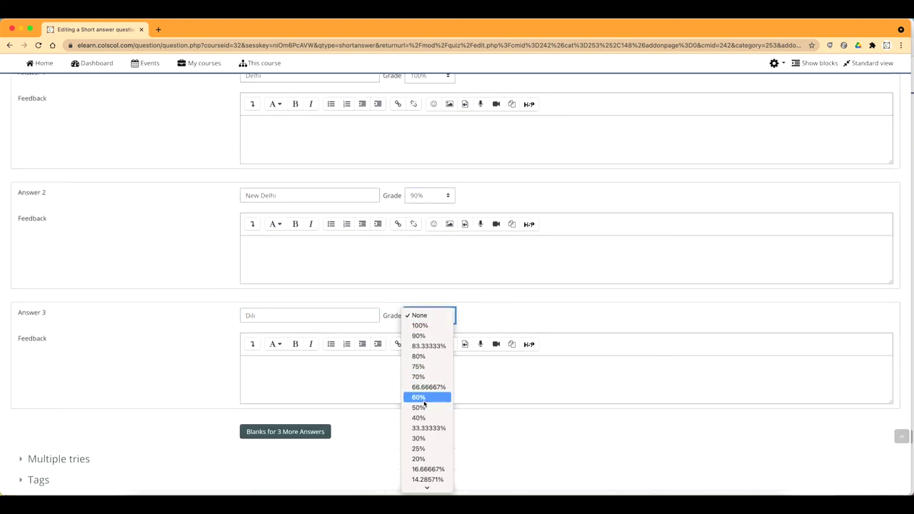
click(427, 393)
scroll(372, 386, down, 3)
click(279, 406)
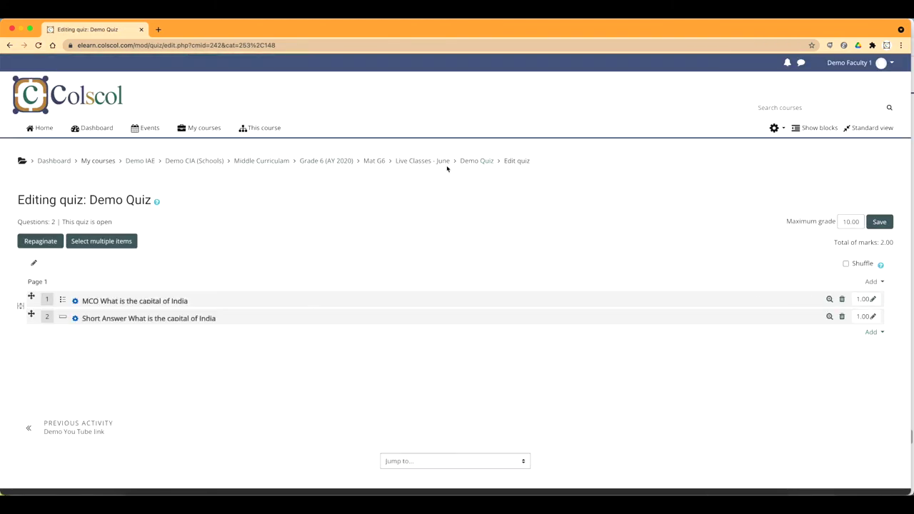
Start a Demo Quiz preview, choosing Delhi for question 1 and answering question 2.
click(476, 160)
click(455, 238)
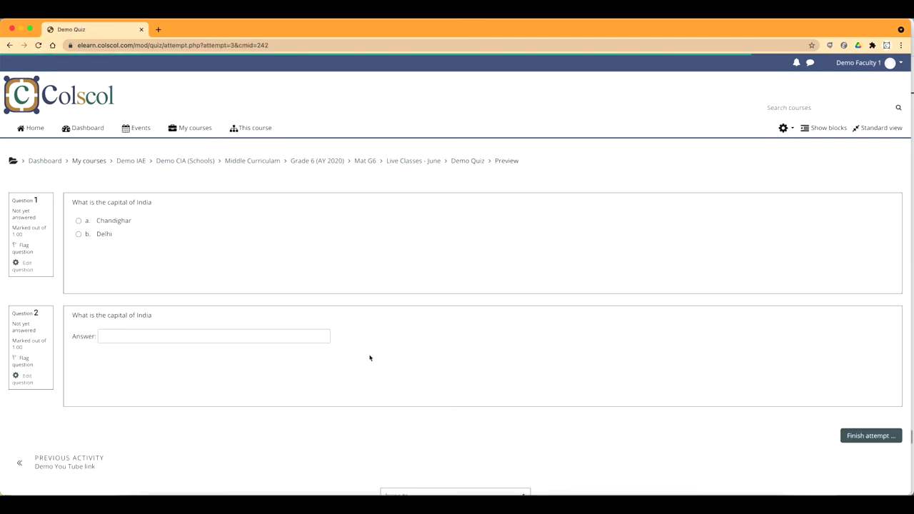
click(78, 234)
click(124, 337)
text(Dili)
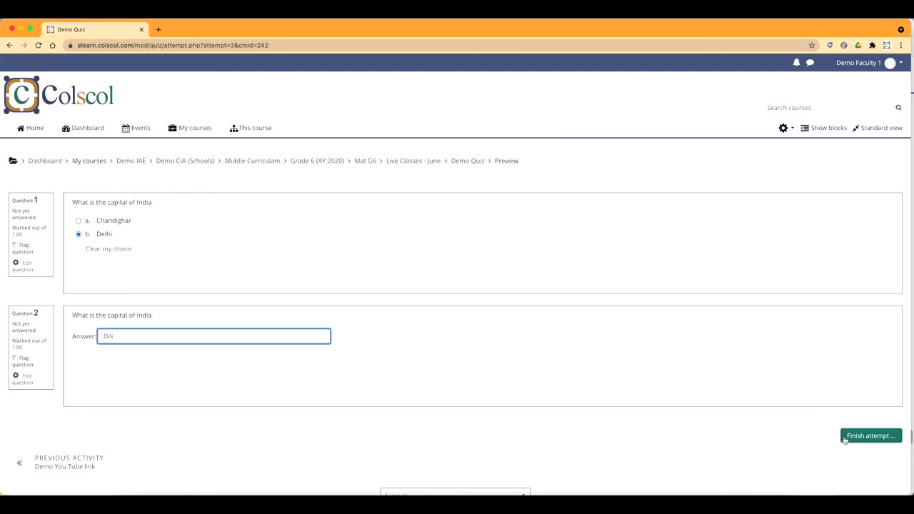
Finish and submit the attempt, reviewing the 8.00 out of 10.00 result.
click(847, 436)
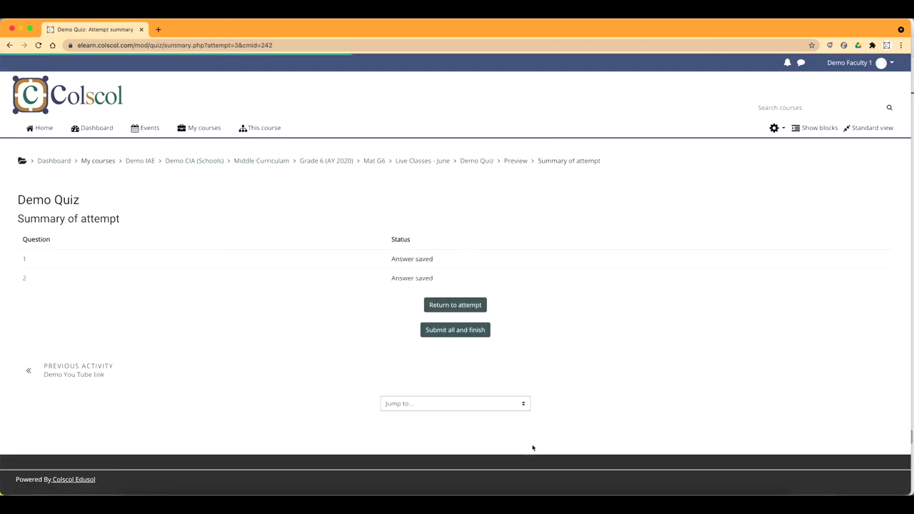
click(443, 331)
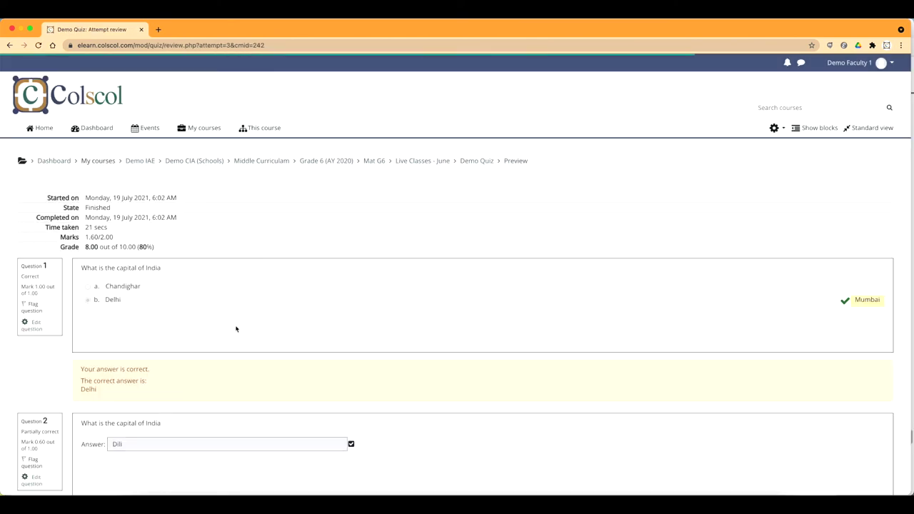
scroll(775, 335, down, 3)
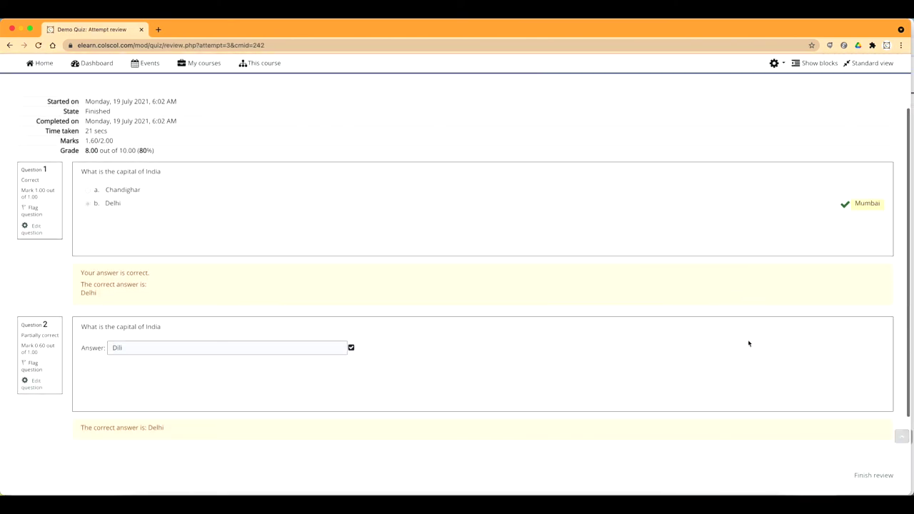